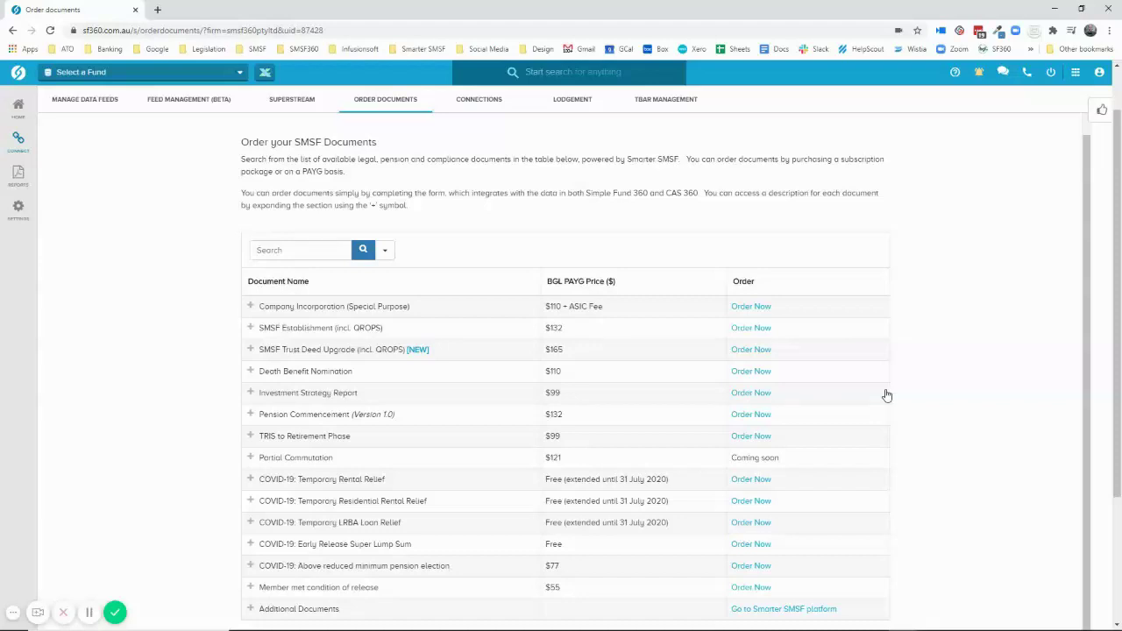
Expand the description of the Pension Commencement document and start an order for it.
{"action": "scroll", "coordinate": [887, 395], "scroll_direction": "down", "scroll_amount": 1}
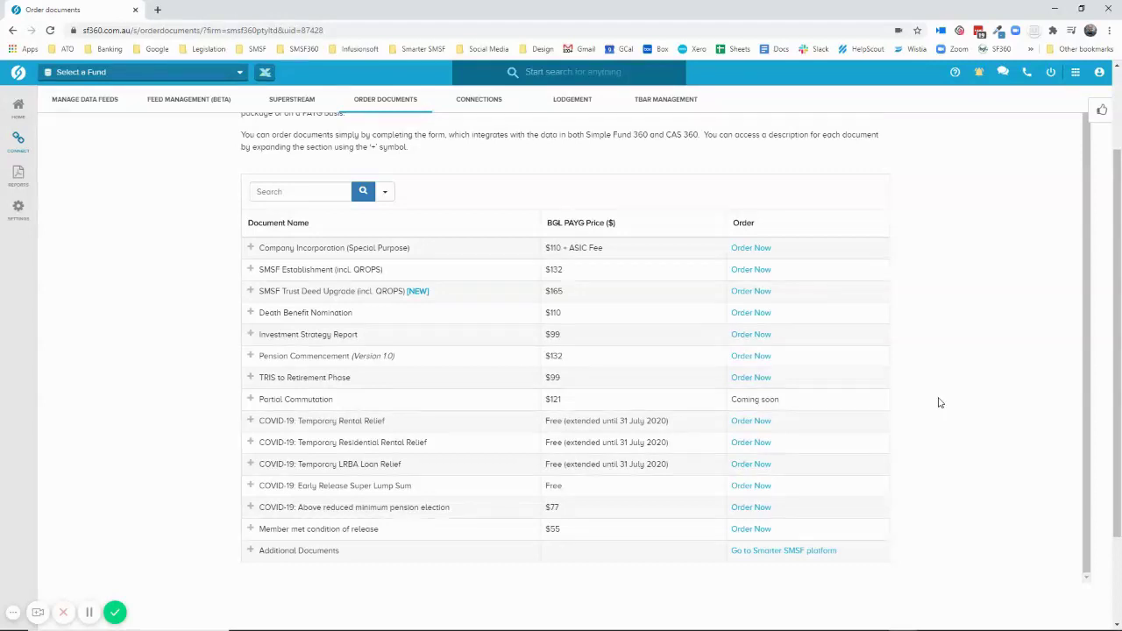
{"action": "left_click", "coordinate": [250, 355]}
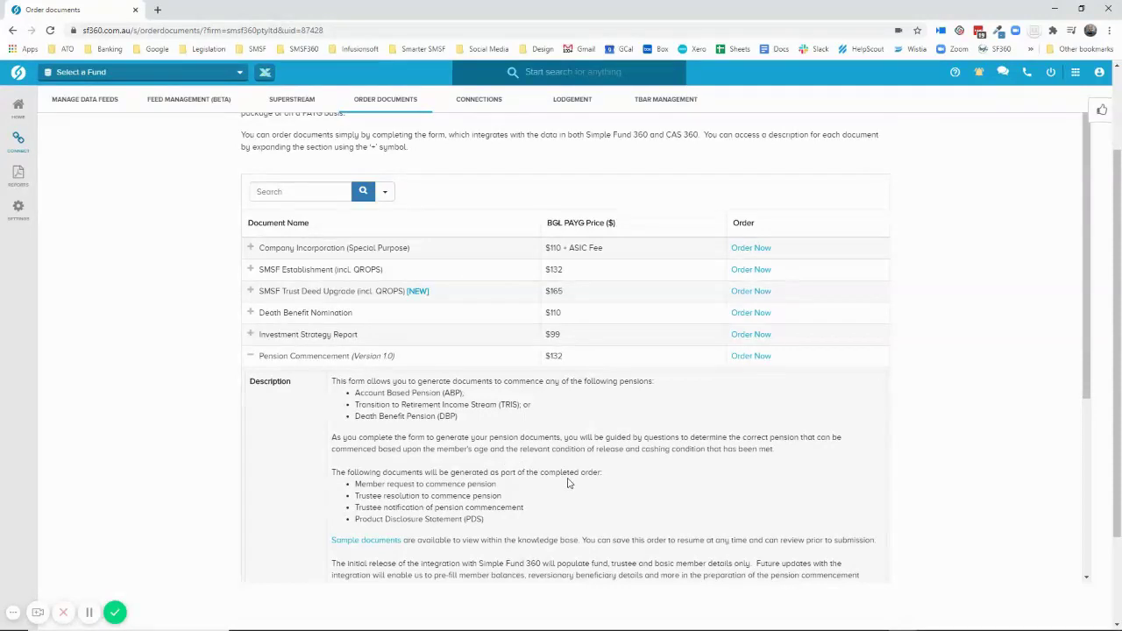
{"action": "scroll", "coordinate": [568, 482], "scroll_direction": "down", "scroll_amount": 1}
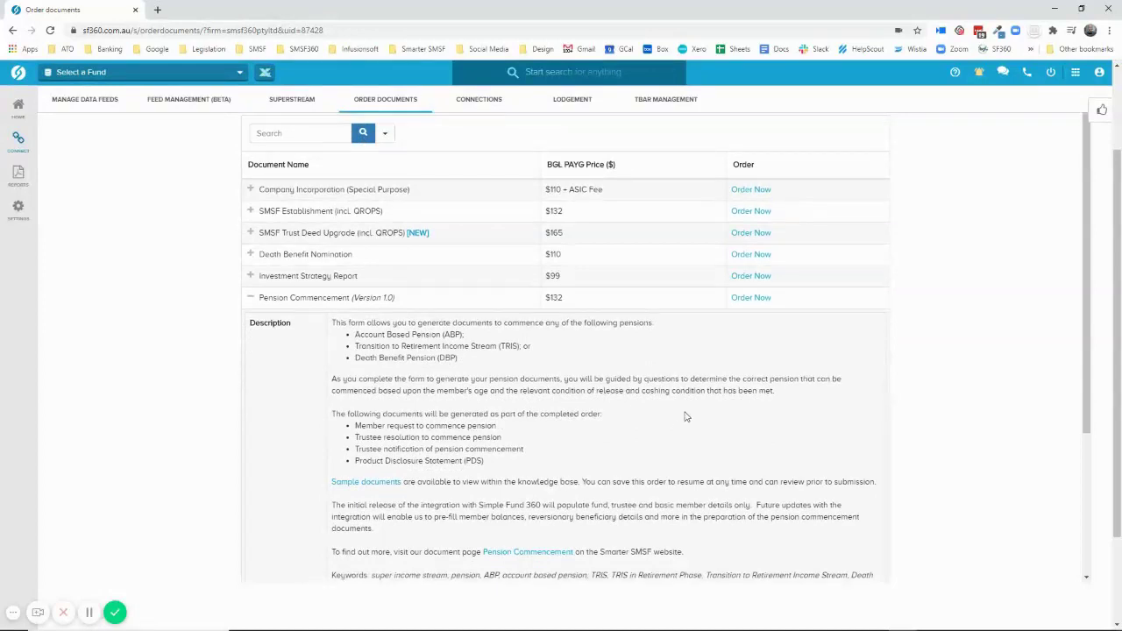
{"action": "left_click", "coordinate": [747, 298]}
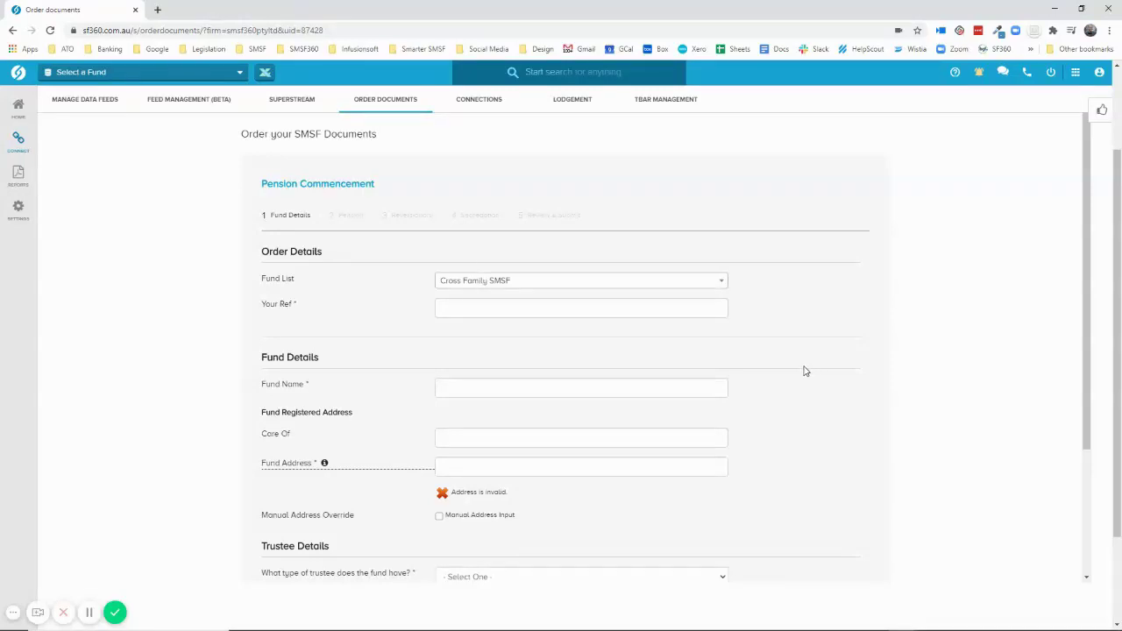
Select Smith SMSF as the fund for the pension commencement order.
{"action": "left_click", "coordinate": [631, 287]}
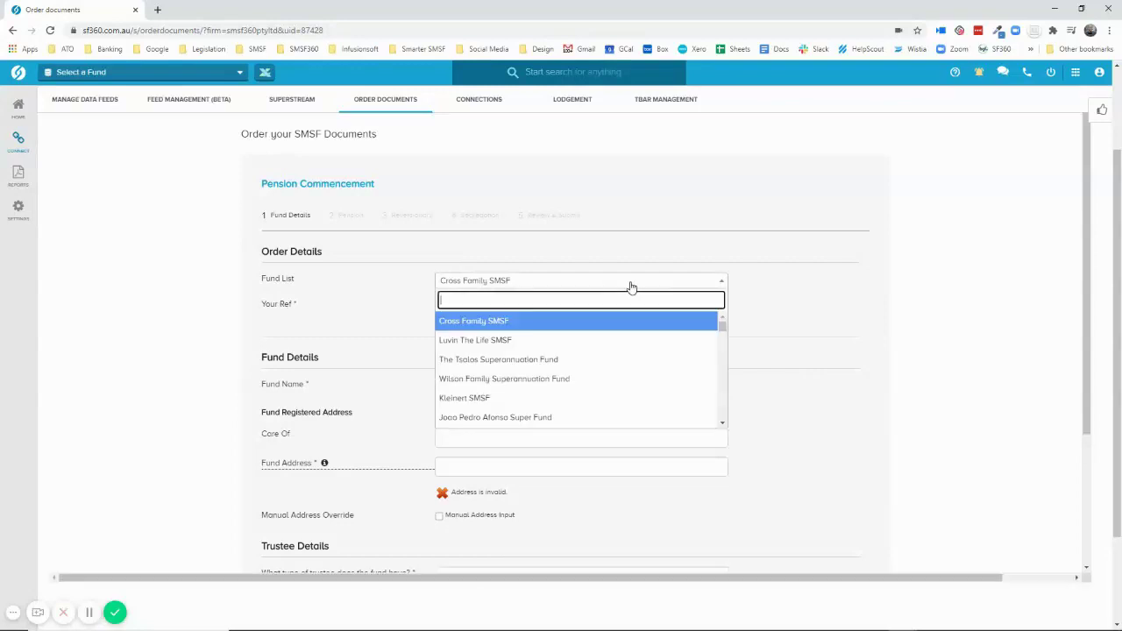
{"action": "type", "text": "smith"}
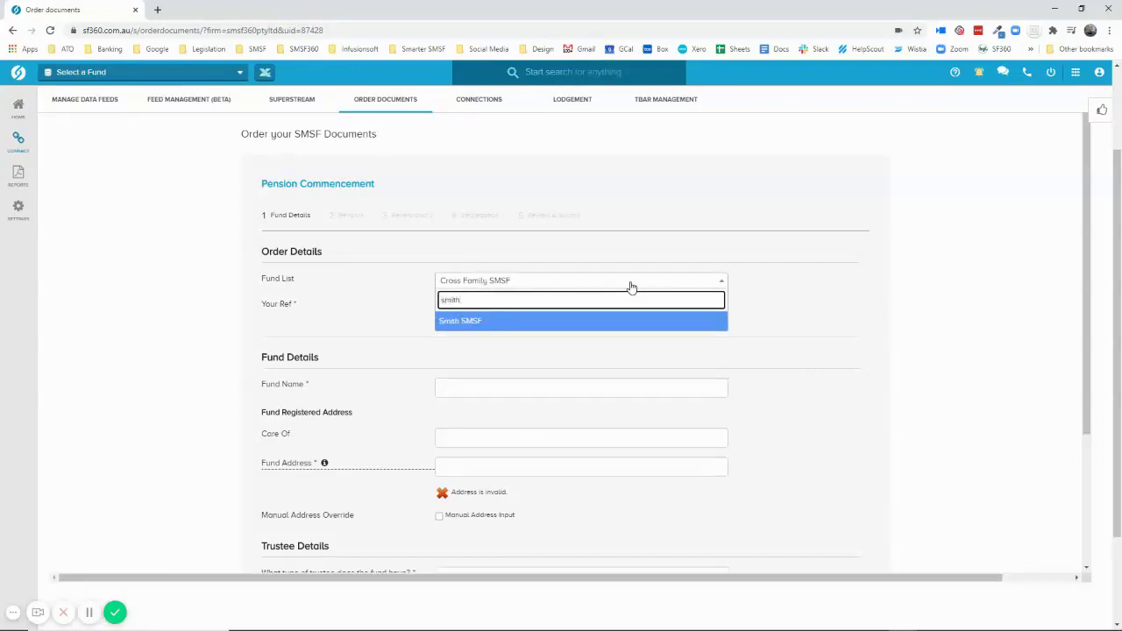
{"action": "left_click", "coordinate": [571, 321]}
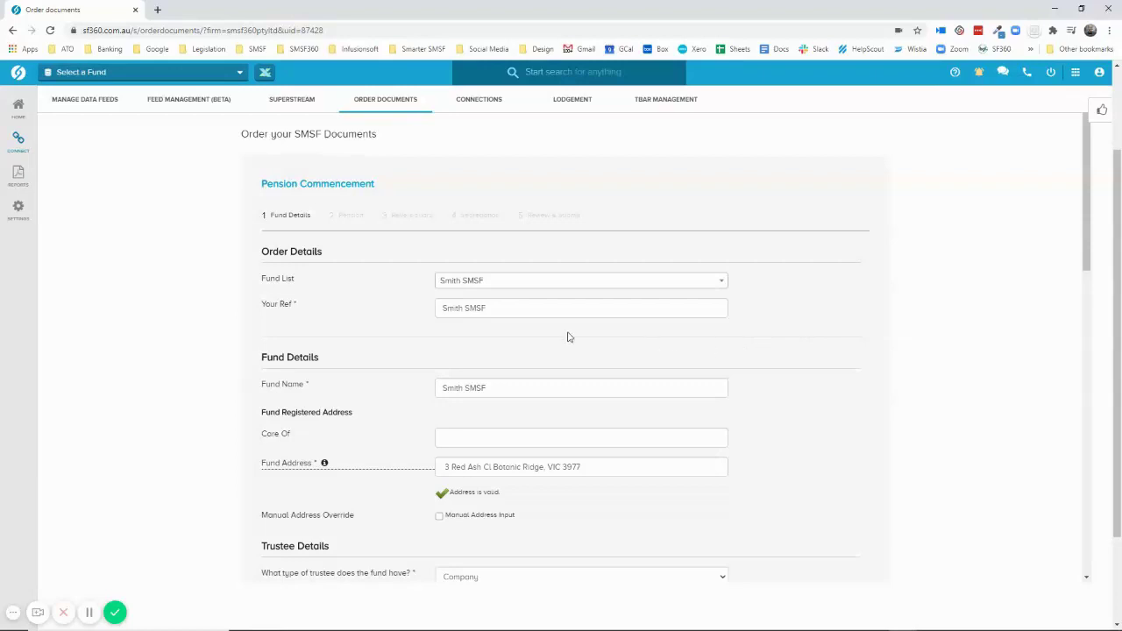
Look up the prefilled fund address again and accept the suggested matching address.
{"action": "scroll", "coordinate": [571, 338], "scroll_direction": "down", "scroll_amount": 1}
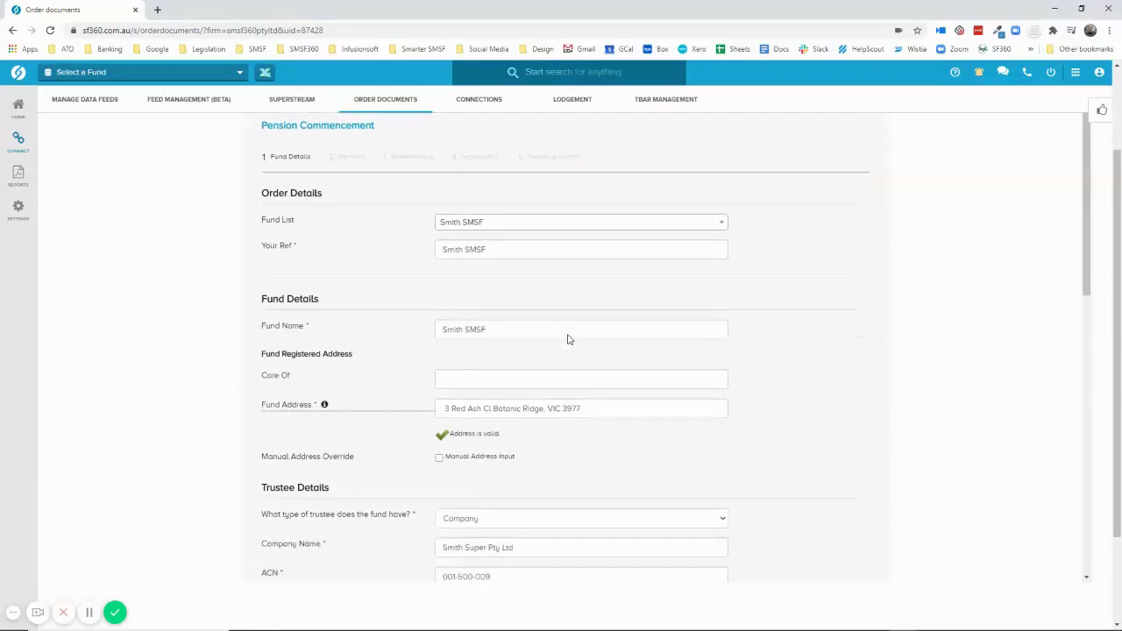
{"action": "left_click", "coordinate": [605, 409]}
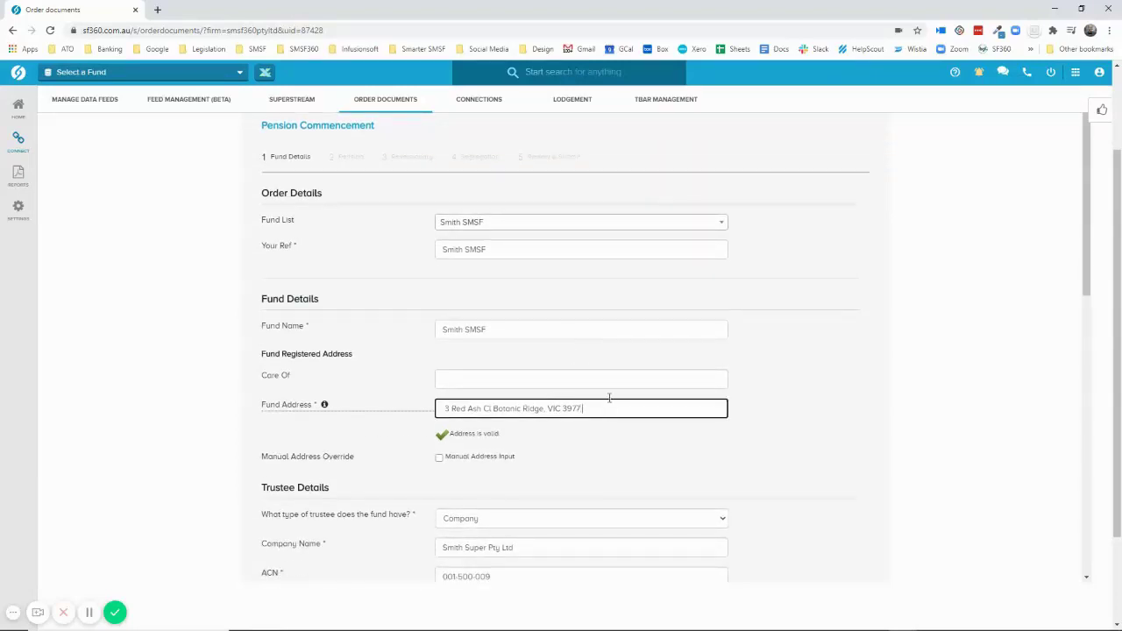
{"action": "left_click", "coordinate": [559, 431]}
{"action": "scroll", "coordinate": [577, 411], "scroll_direction": "down", "scroll_amount": 2}
{"action": "scroll", "coordinate": [579, 410], "scroll_direction": "down", "scroll_amount": 2}
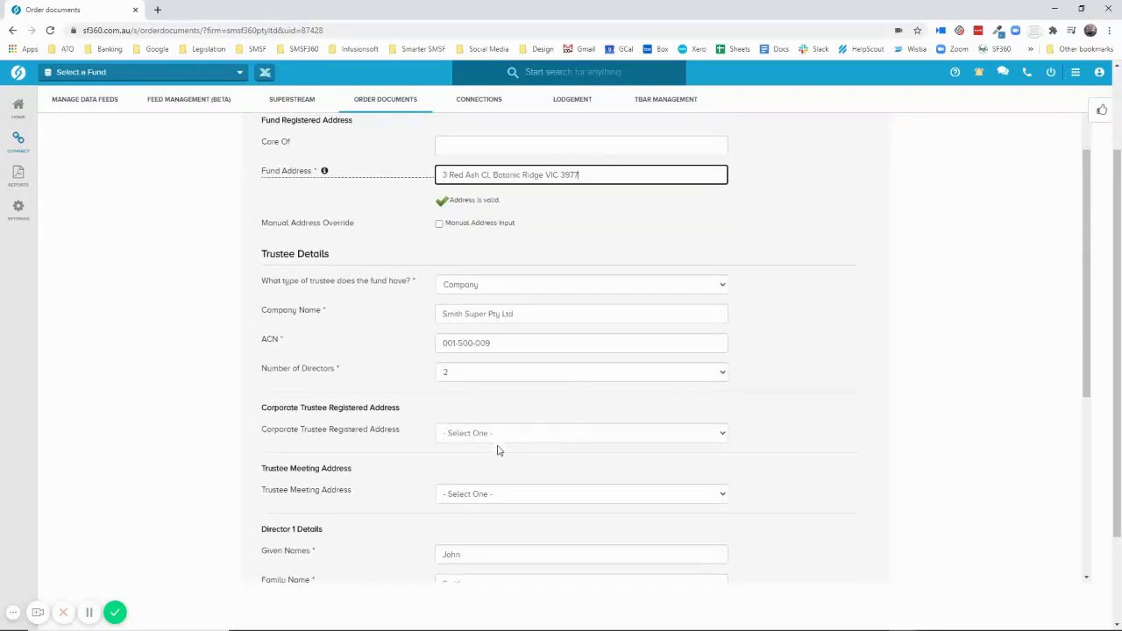
Set both the trustee meeting address and the corporate trustee registered address to the fund's address.
{"action": "left_click", "coordinate": [494, 496]}
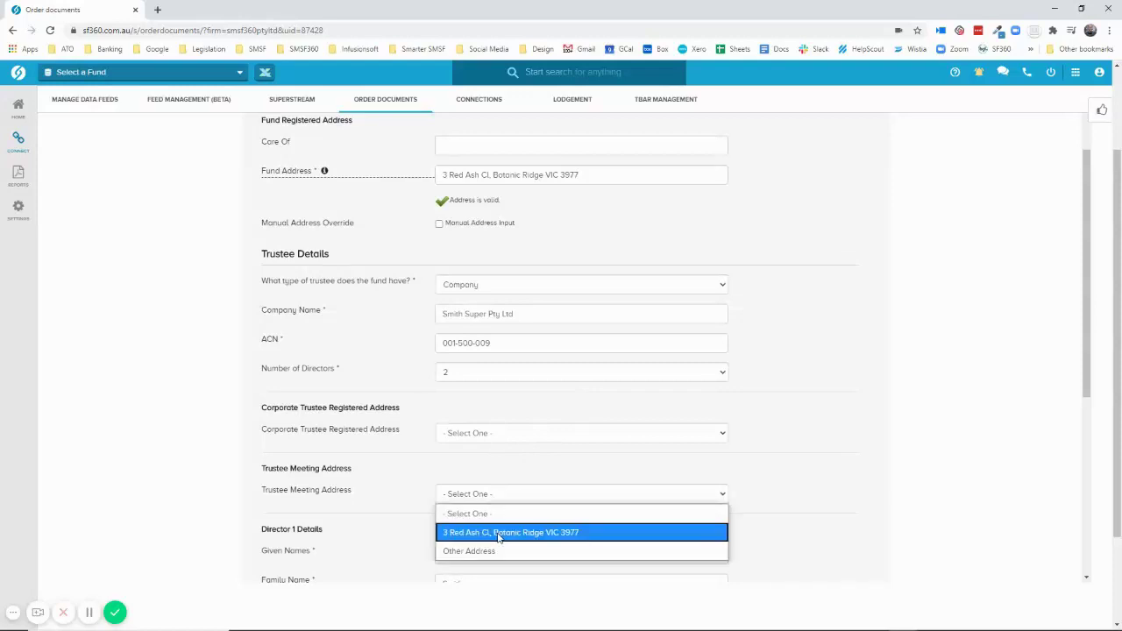
{"action": "left_click", "coordinate": [498, 532]}
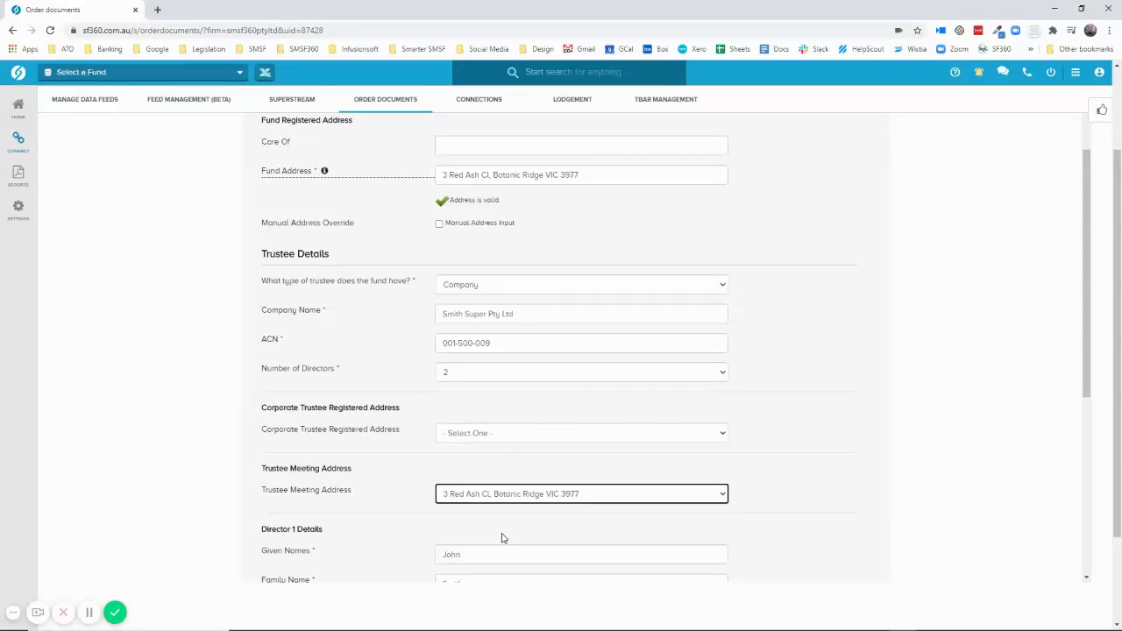
{"action": "left_click", "coordinate": [496, 435]}
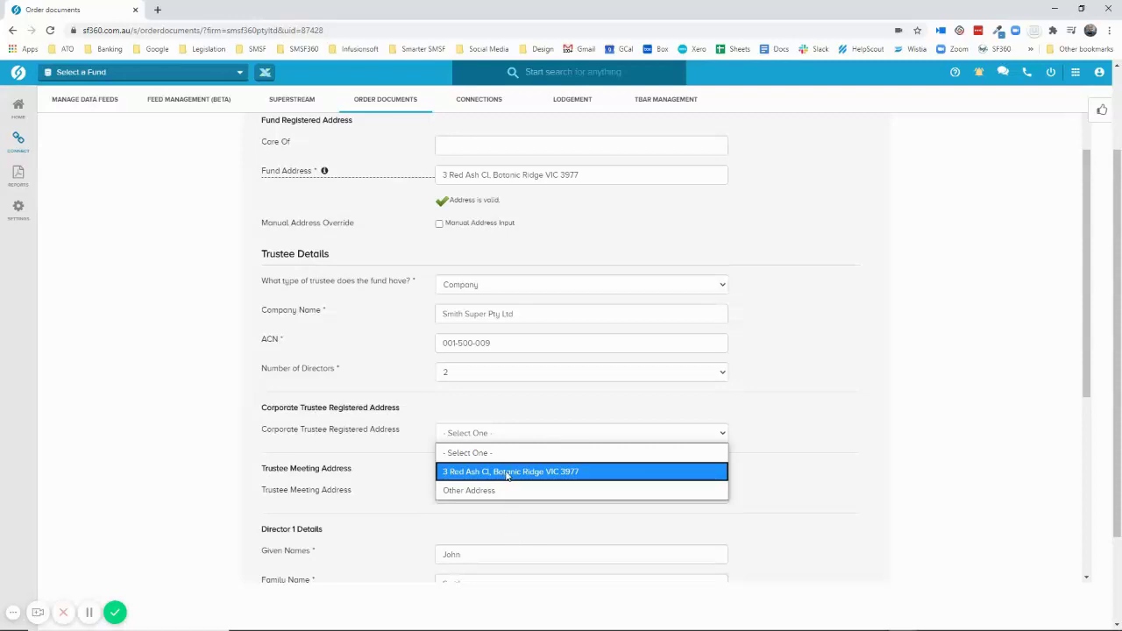
{"action": "left_click", "coordinate": [552, 473]}
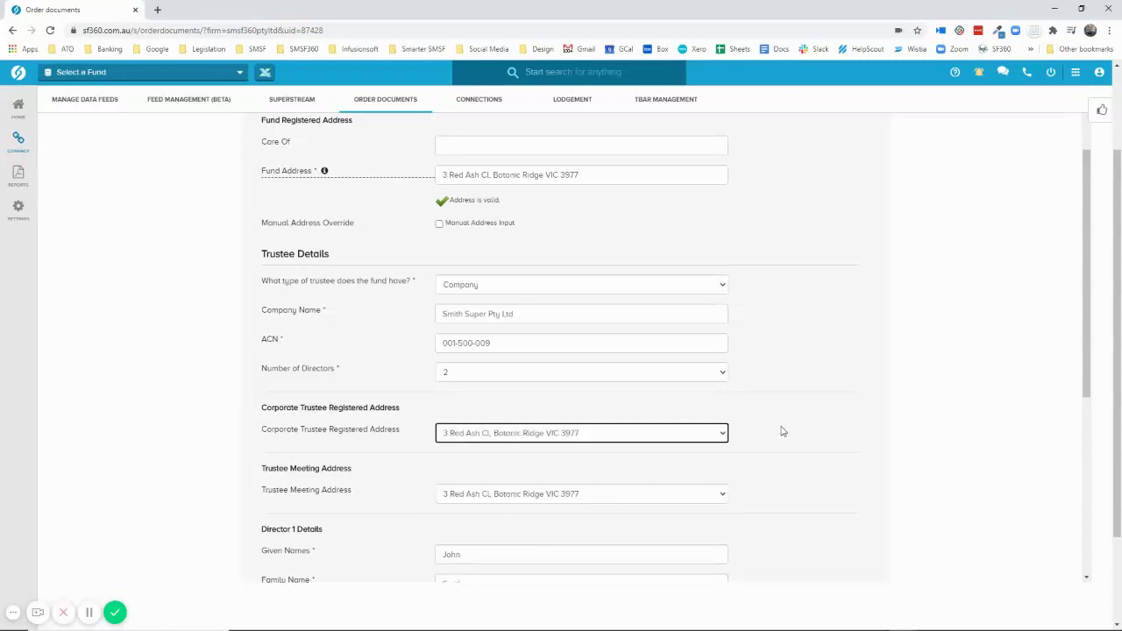
Choose the first director as chairman and as the member who will receive the pension.
{"action": "scroll", "coordinate": [783, 432], "scroll_direction": "down", "scroll_amount": 2}
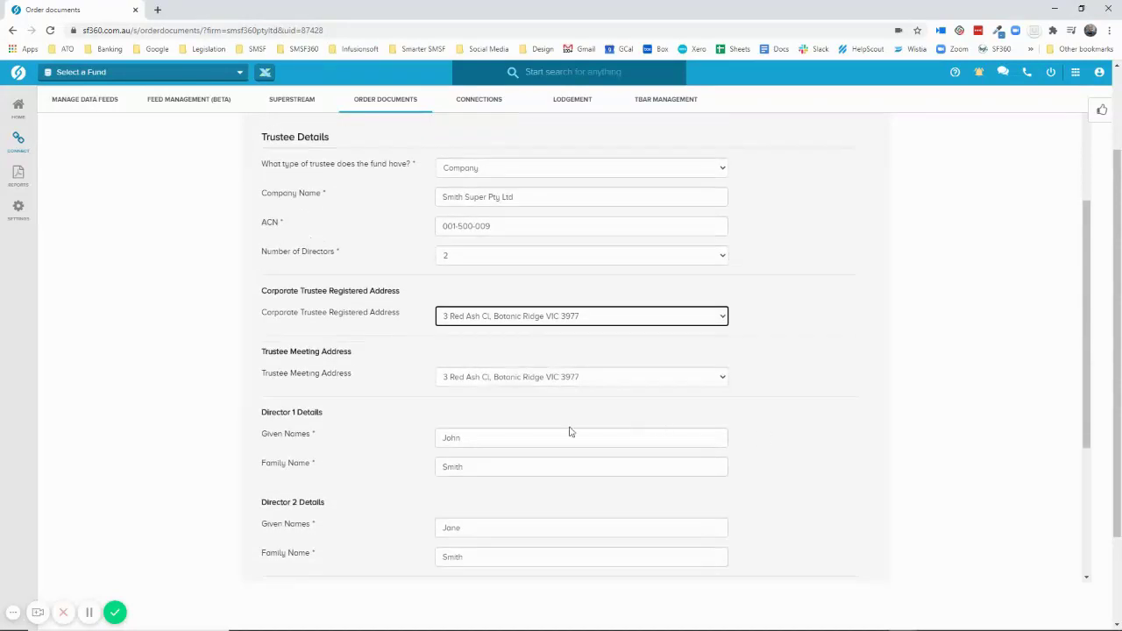
{"action": "scroll", "coordinate": [474, 448], "scroll_direction": "down", "scroll_amount": 1}
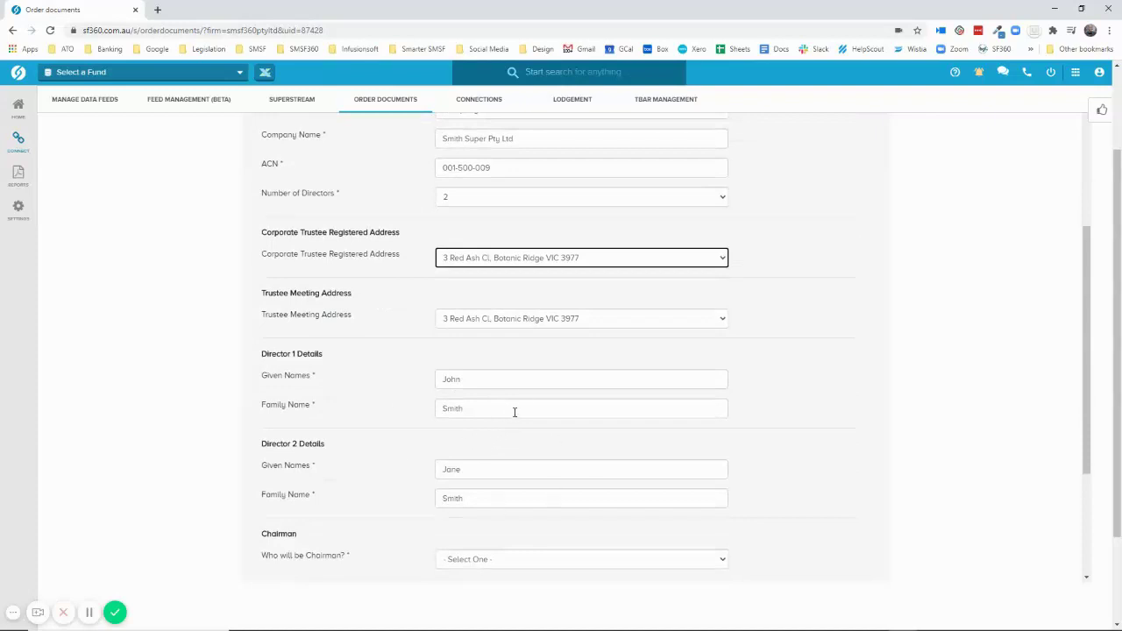
{"action": "scroll", "coordinate": [514, 255], "scroll_direction": "down", "scroll_amount": 3}
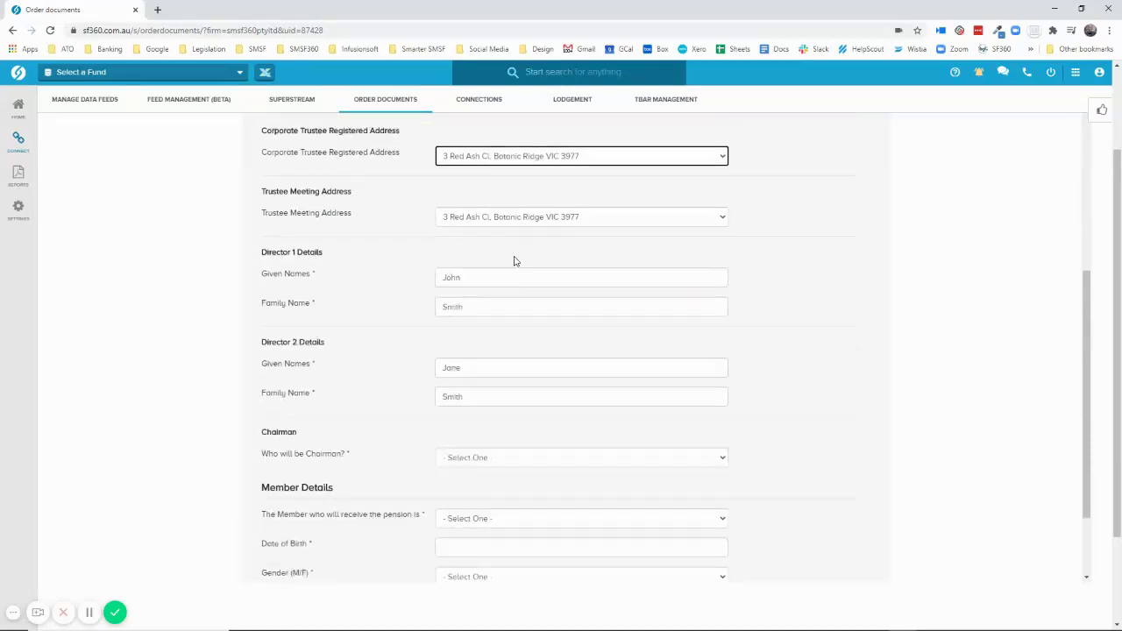
{"action": "left_click", "coordinate": [514, 380]}
{"action": "left_click", "coordinate": [514, 422]}
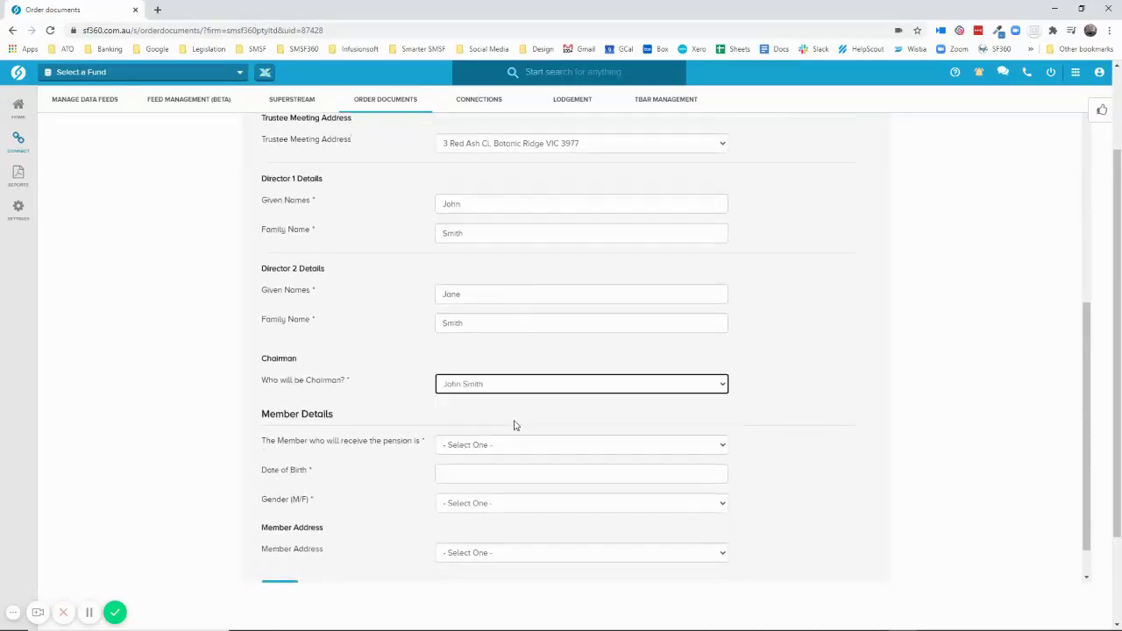
{"action": "left_click", "coordinate": [485, 447]}
{"action": "left_click", "coordinate": [484, 483]}
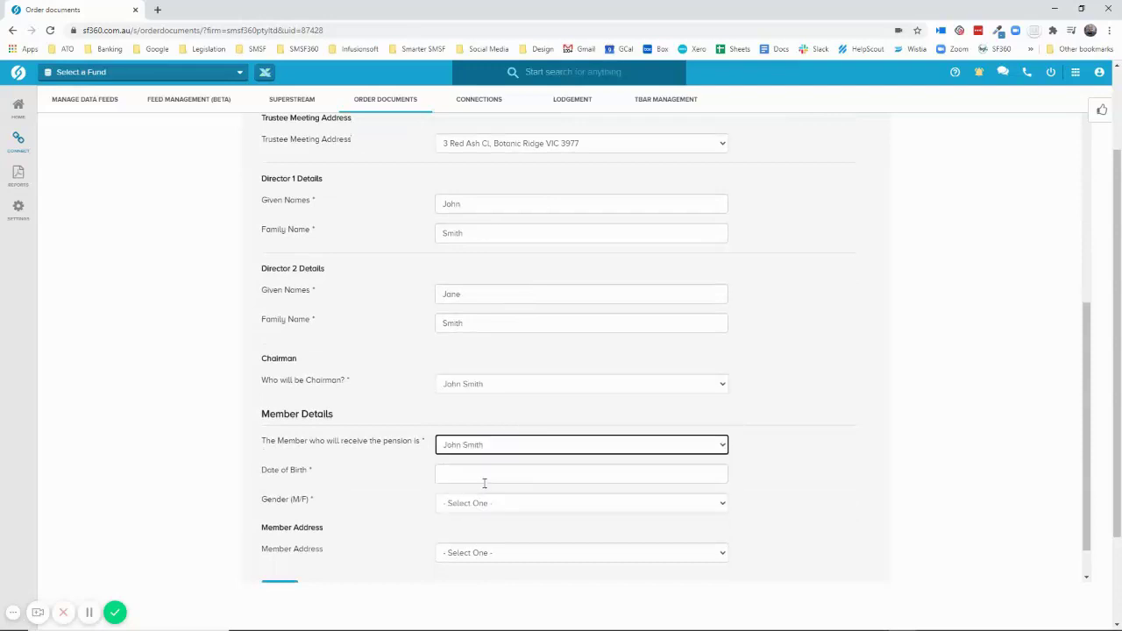
Enter the pension member's date of birth and set the gender to Male.
{"action": "left_click", "coordinate": [477, 474]}
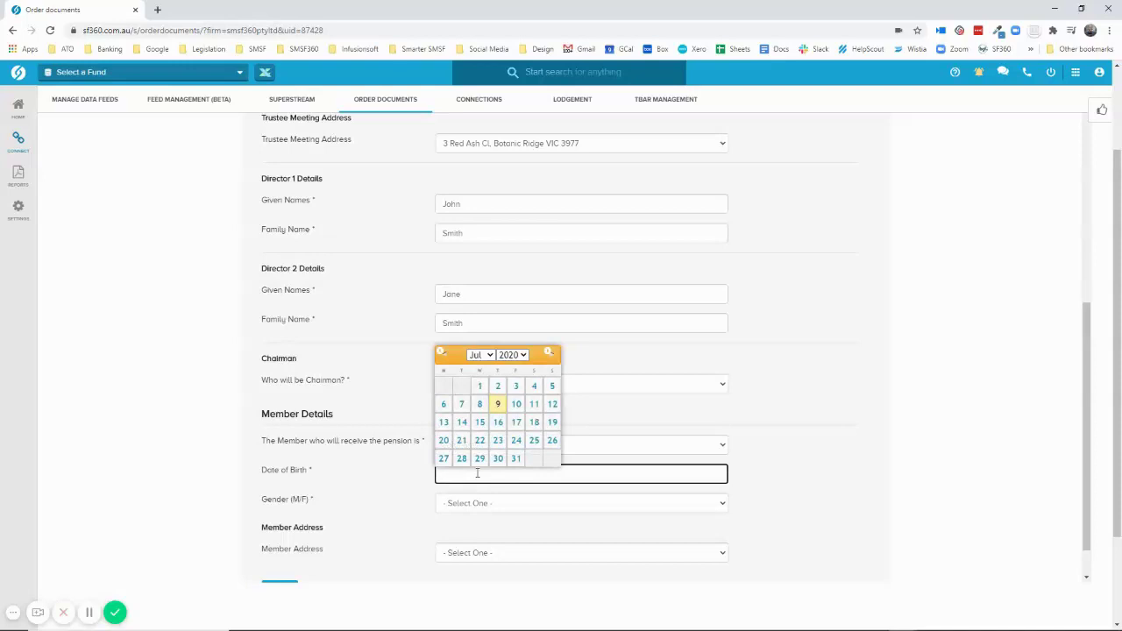
{"action": "type", "text": "25/06/1950"}
{"action": "key", "text": "Tab"}
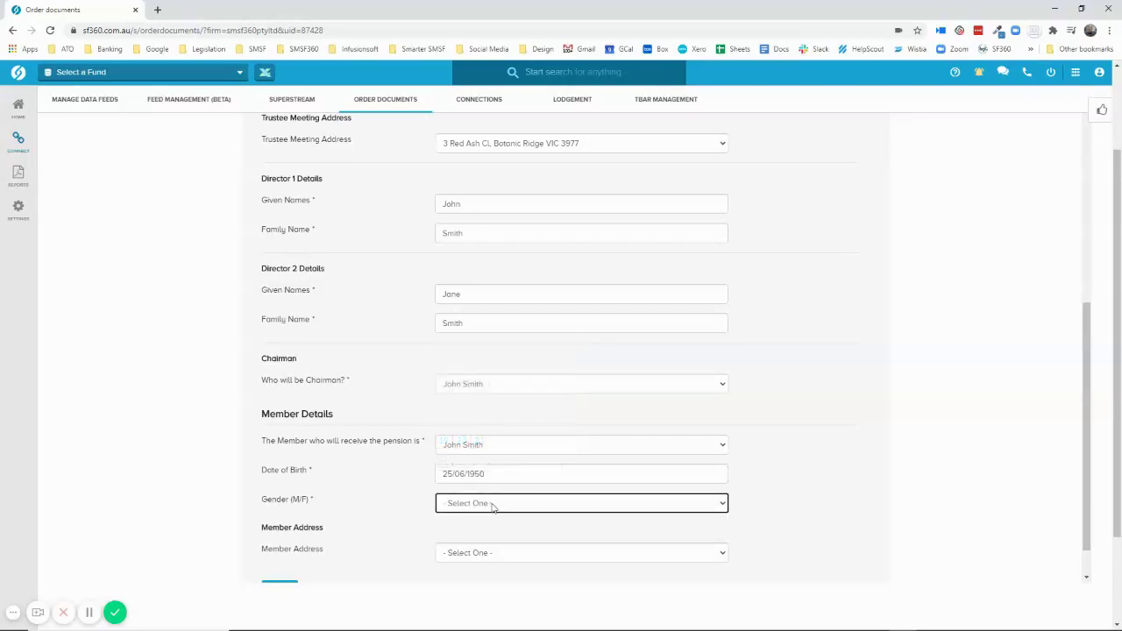
{"action": "left_click", "coordinate": [491, 506]}
{"action": "left_click", "coordinate": [501, 541]}
Check the member address options and continue to the Pension section of the order.
{"action": "scroll", "coordinate": [501, 548], "scroll_direction": "down", "scroll_amount": 1}
{"action": "left_click", "coordinate": [466, 504]}
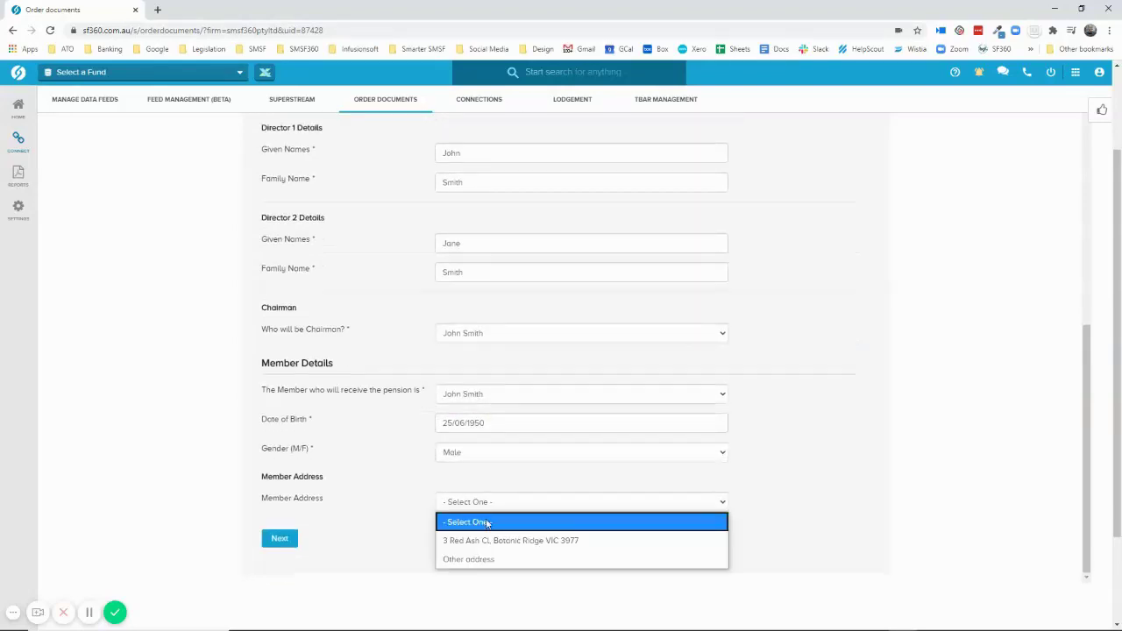
{"action": "left_click", "coordinate": [280, 541]}
{"action": "left_click", "coordinate": [281, 542]}
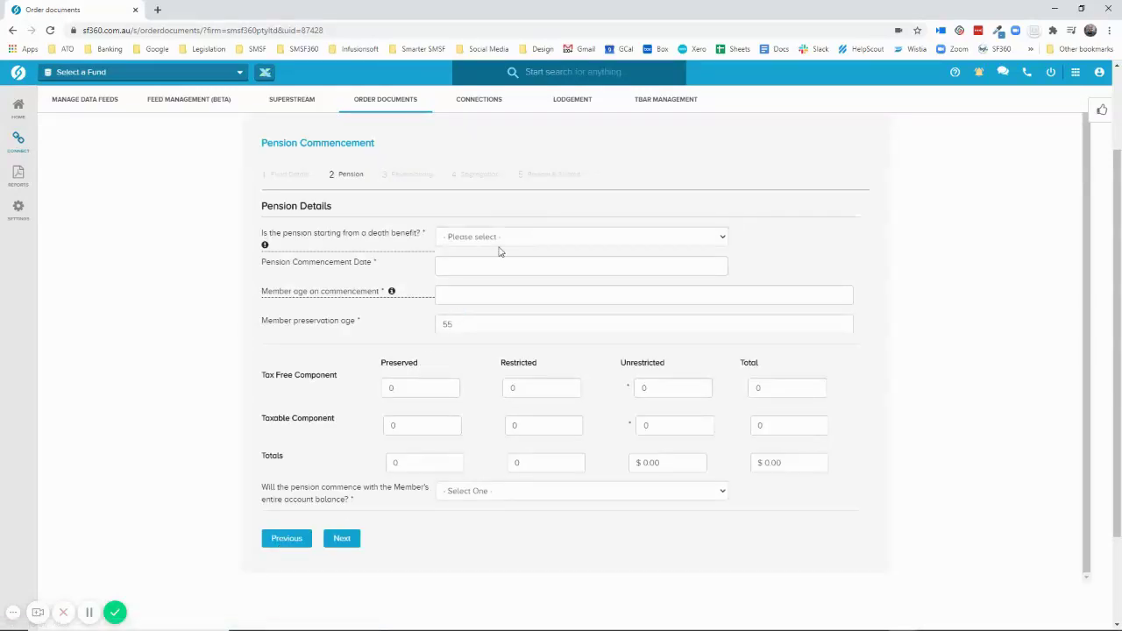
Answer No to the pension starting from a death benefit and set the pension commencement date to 01/07/2020.
{"action": "mouse_move", "coordinate": [264, 246]}
{"action": "left_click", "coordinate": [583, 238]}
{"action": "left_click", "coordinate": [580, 294]}
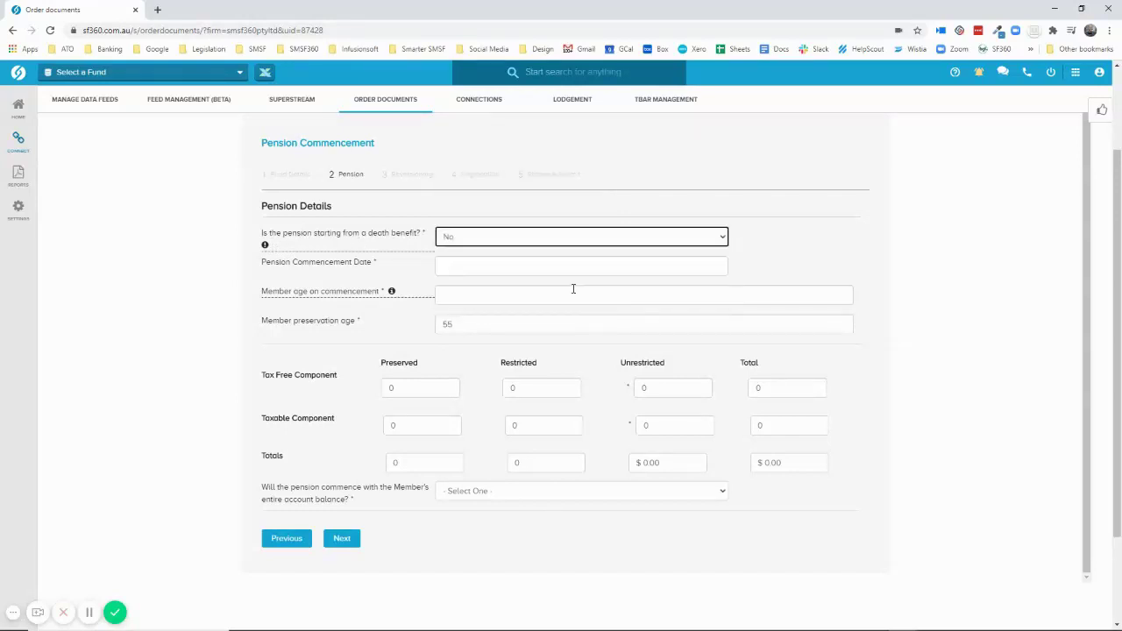
{"action": "left_click", "coordinate": [476, 270]}
{"action": "type", "text": "01/07/2020"}
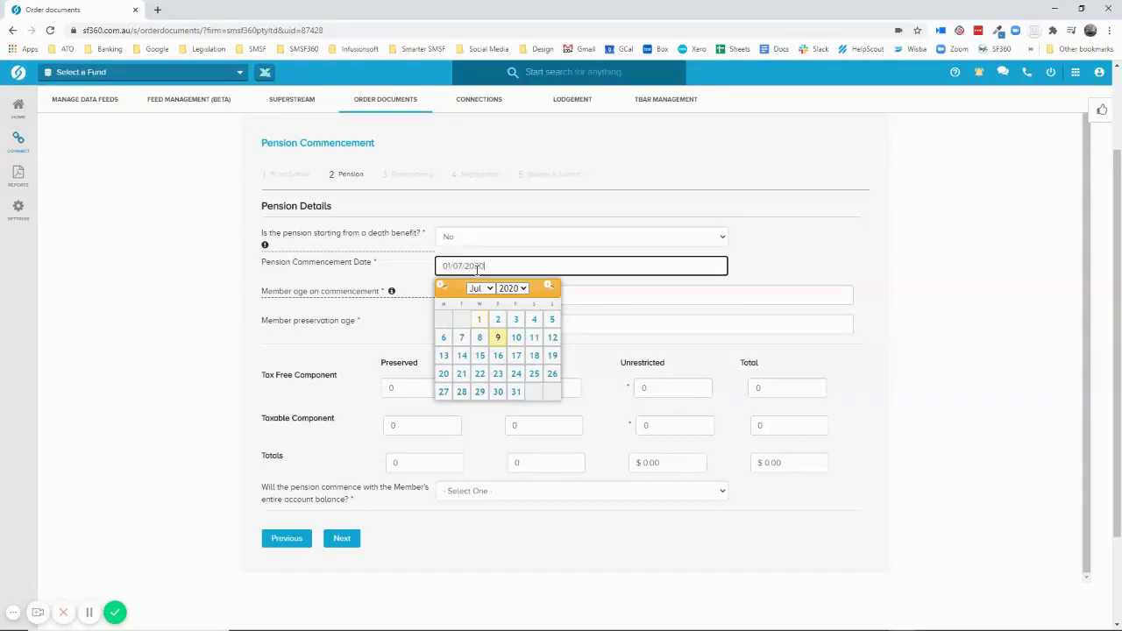
{"action": "left_click", "coordinate": [612, 298]}
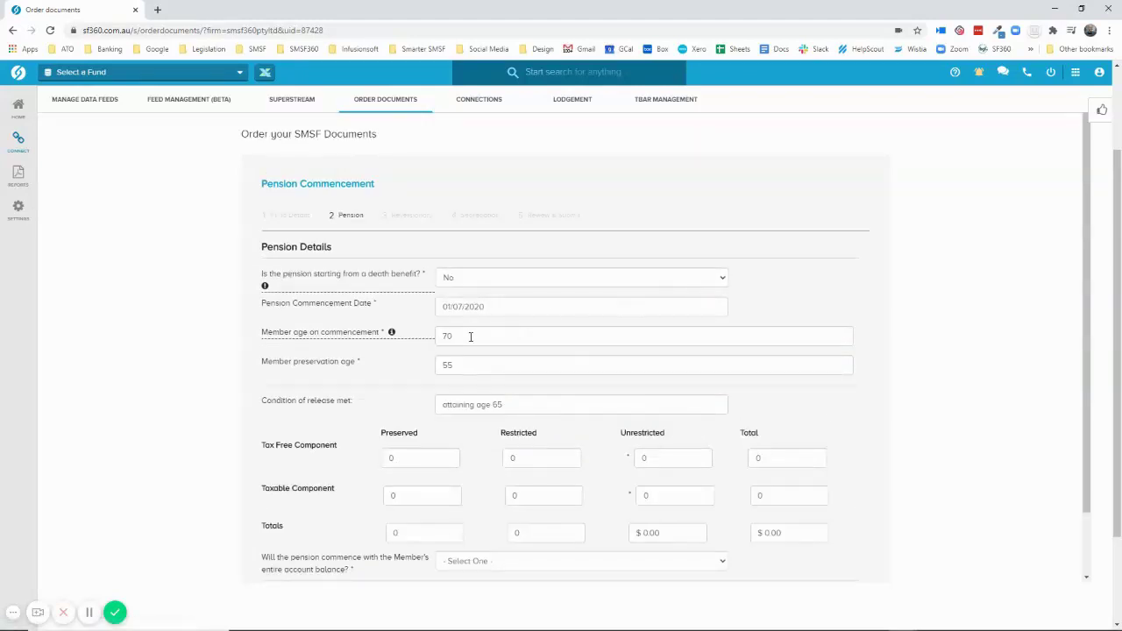
{"action": "mouse_move", "coordinate": [437, 338]}
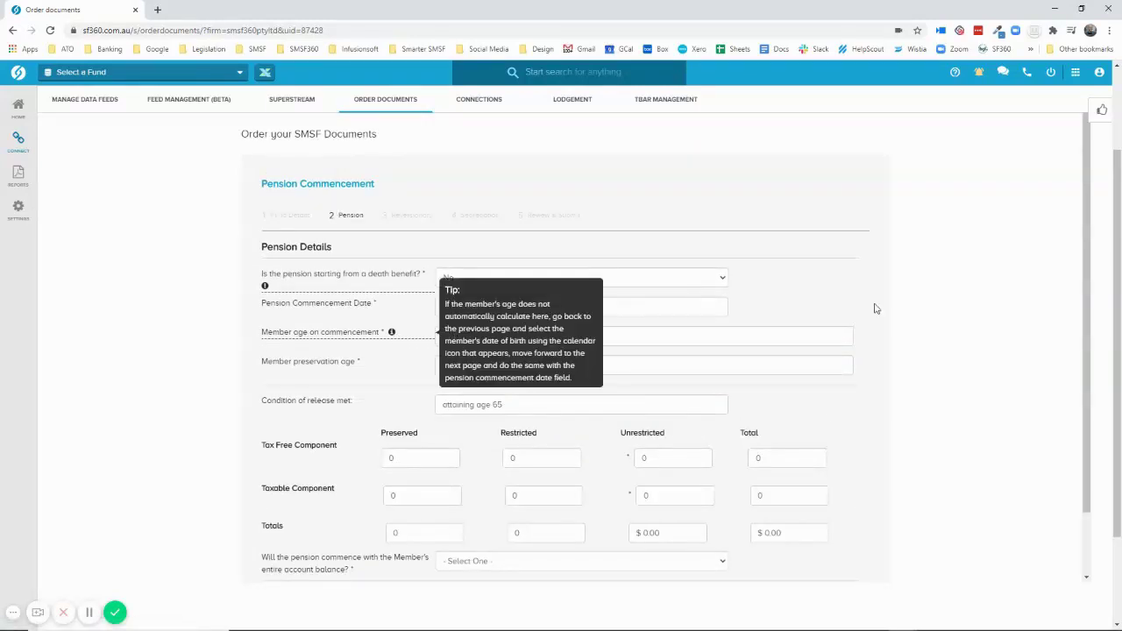
{"action": "mouse_move", "coordinate": [392, 334]}
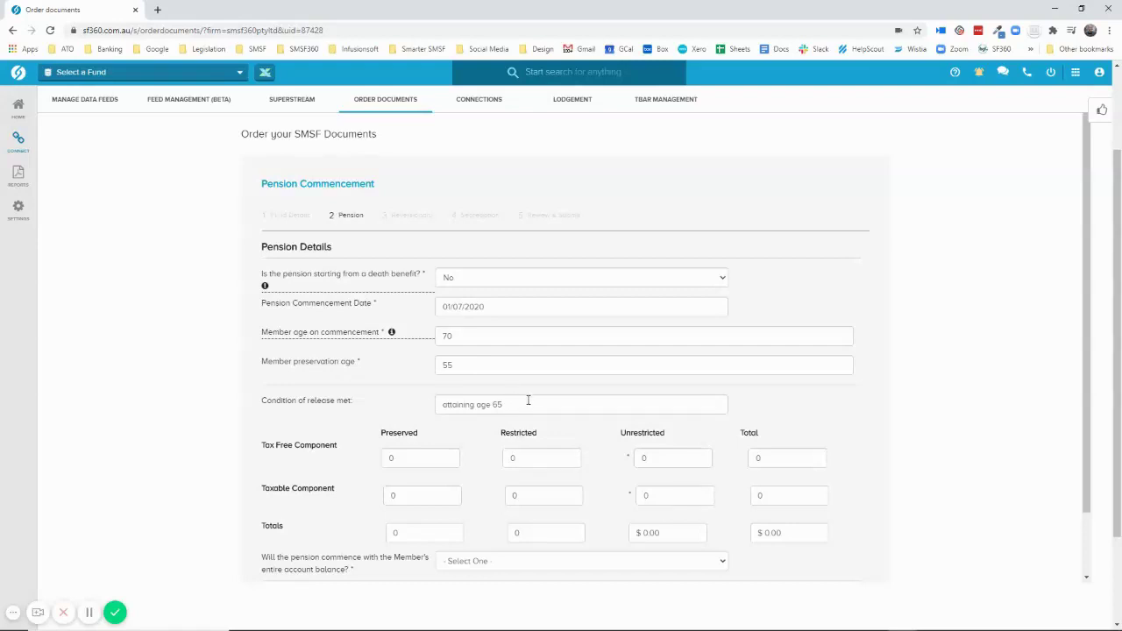
Enter 100000 for both the unrestricted tax free component and the unrestricted taxable component.
{"action": "scroll", "coordinate": [629, 421], "scroll_direction": "down", "scroll_amount": 2}
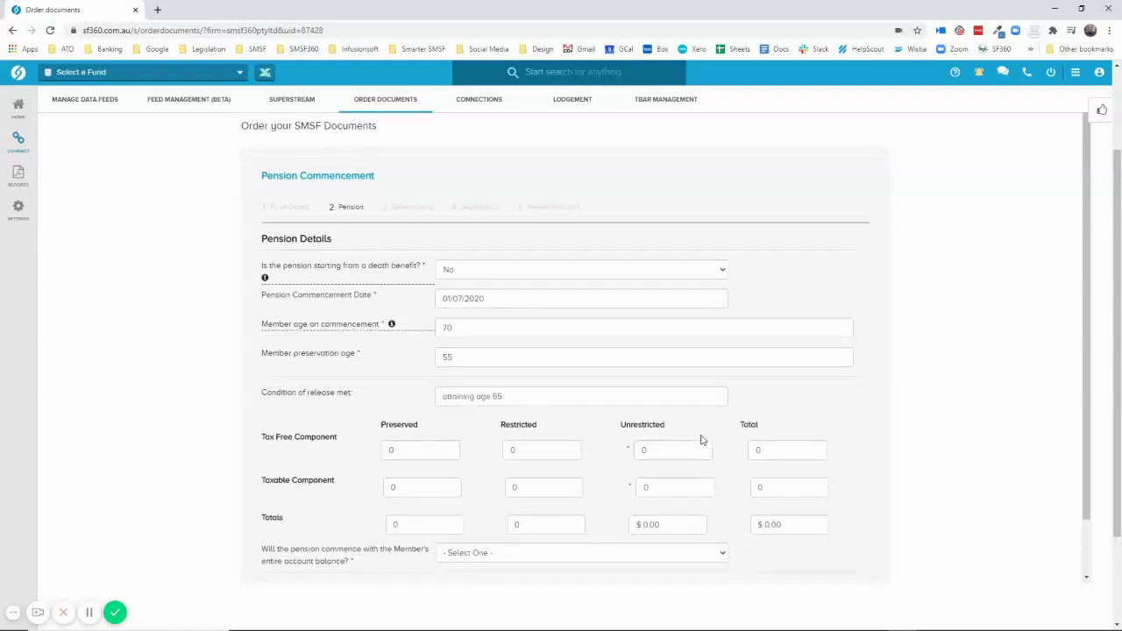
{"action": "double_click", "coordinate": [642, 388]}
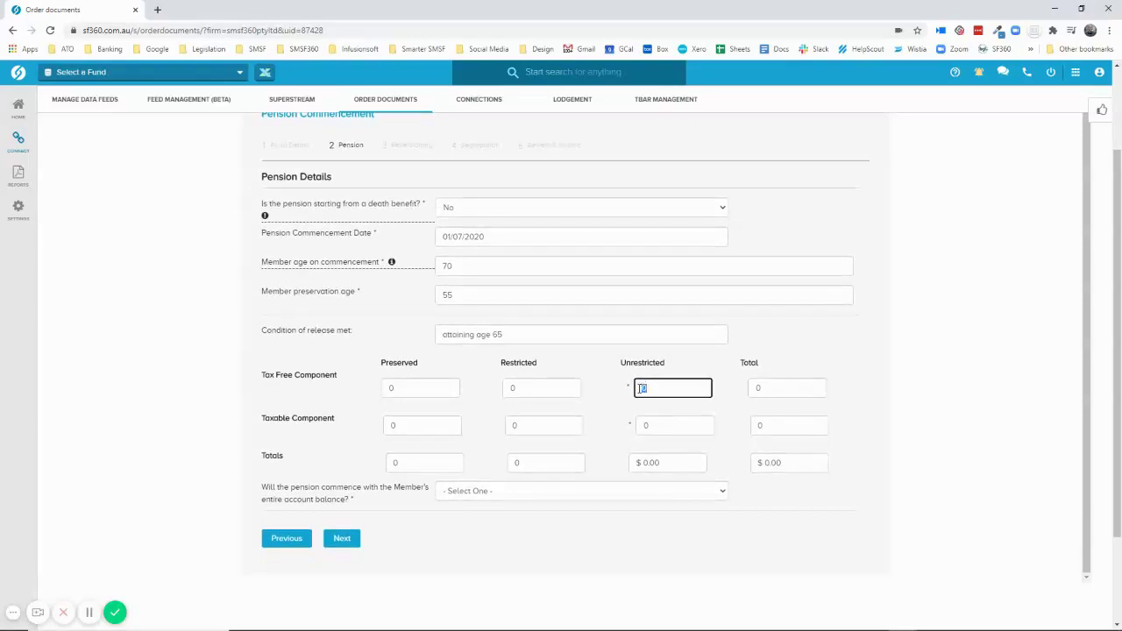
{"action": "type", "text": "100000"}
{"action": "left_click", "coordinate": [659, 426]}
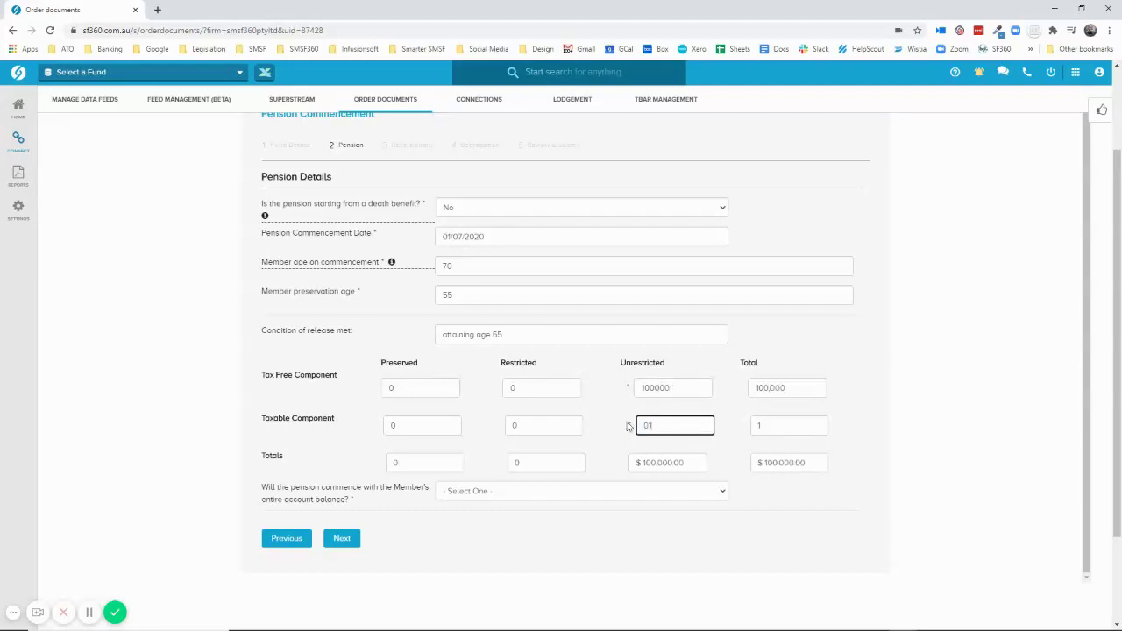
{"action": "type", "text": "100000"}
{"action": "key", "text": "Tab"}
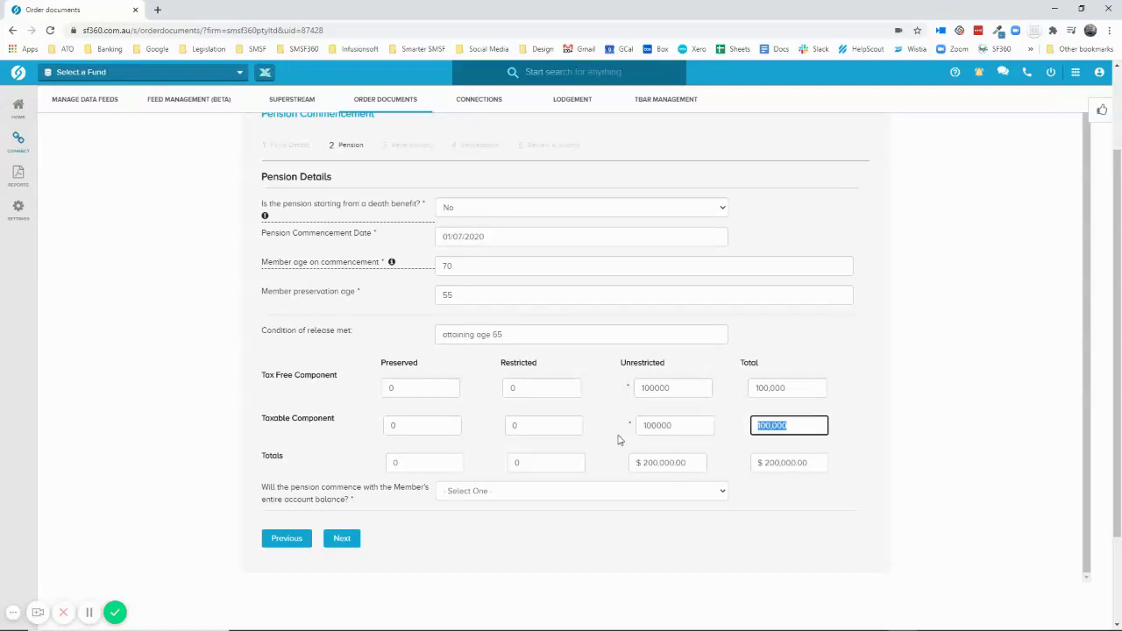
Try answering Yes to the pension commencing with the member's entire account balance.
{"action": "scroll", "coordinate": [603, 425], "scroll_direction": "down", "scroll_amount": 2}
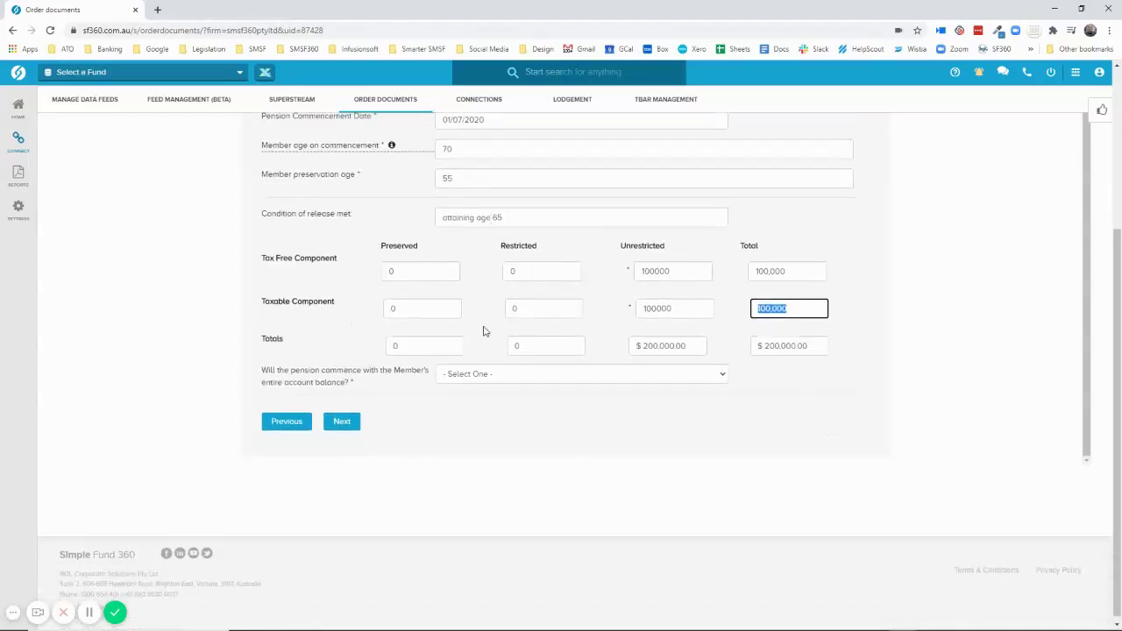
{"action": "scroll", "coordinate": [499, 290], "scroll_direction": "up", "scroll_amount": 1}
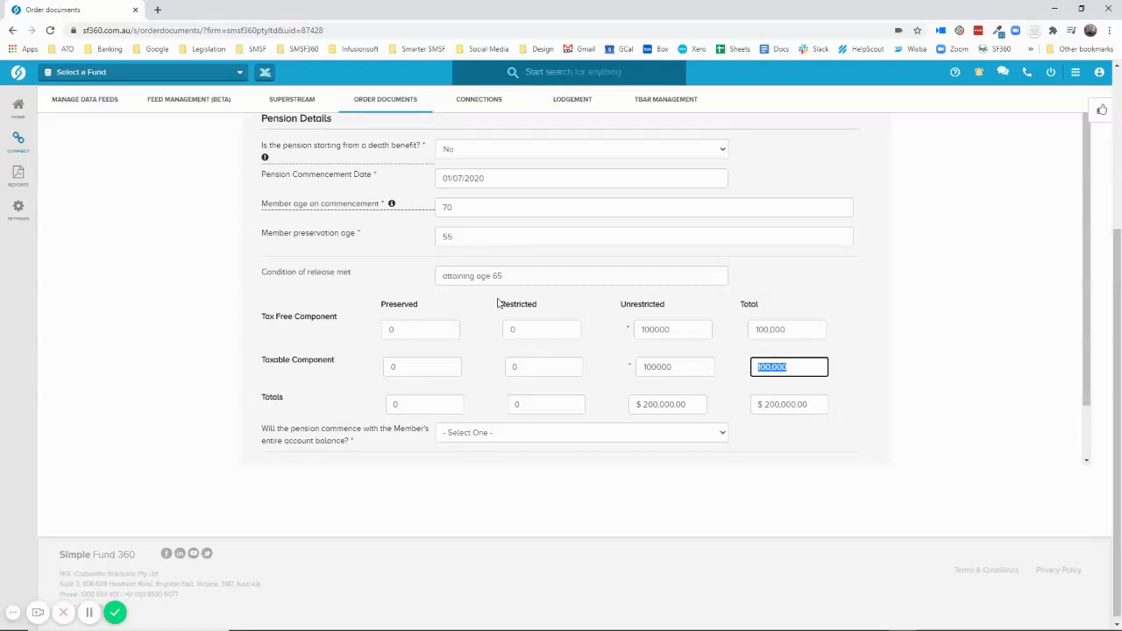
{"action": "scroll", "coordinate": [543, 351], "scroll_direction": "down", "scroll_amount": 1}
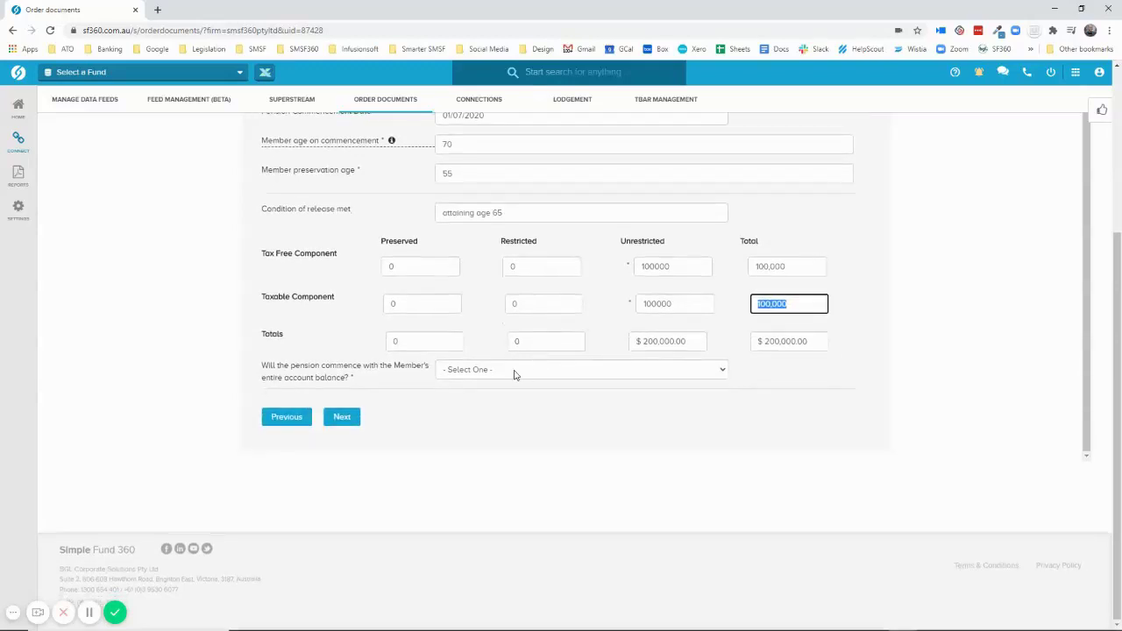
{"action": "left_click", "coordinate": [515, 372]}
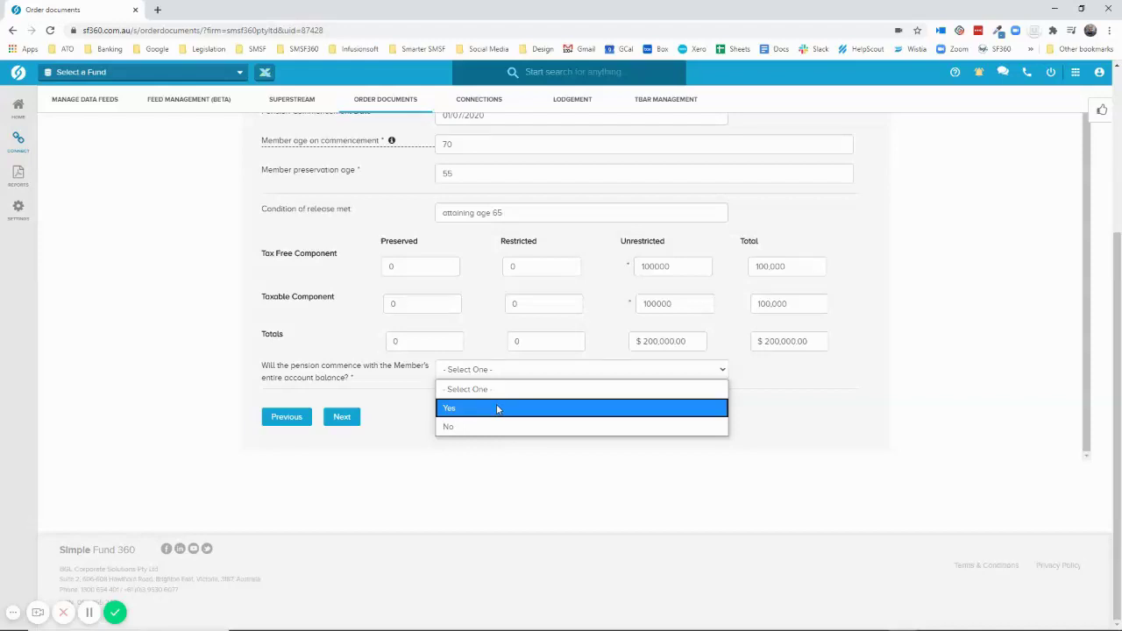
{"action": "left_click", "coordinate": [497, 409]}
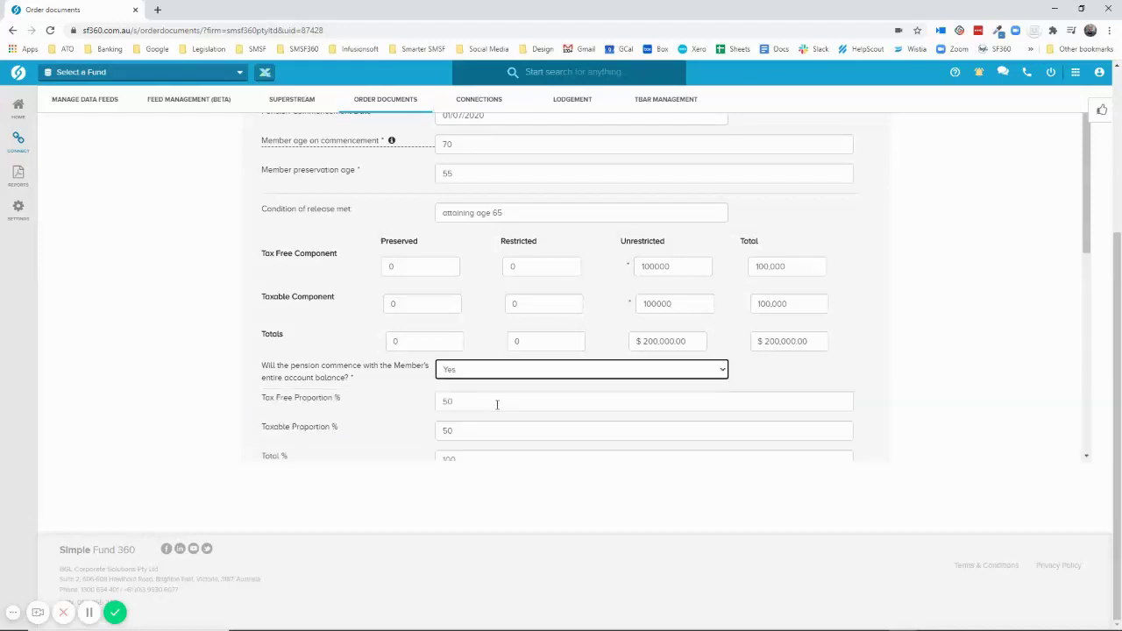
Answer No to commencing with the member's entire account balance and set the pension purchase price to 150000.
{"action": "left_click", "coordinate": [457, 370]}
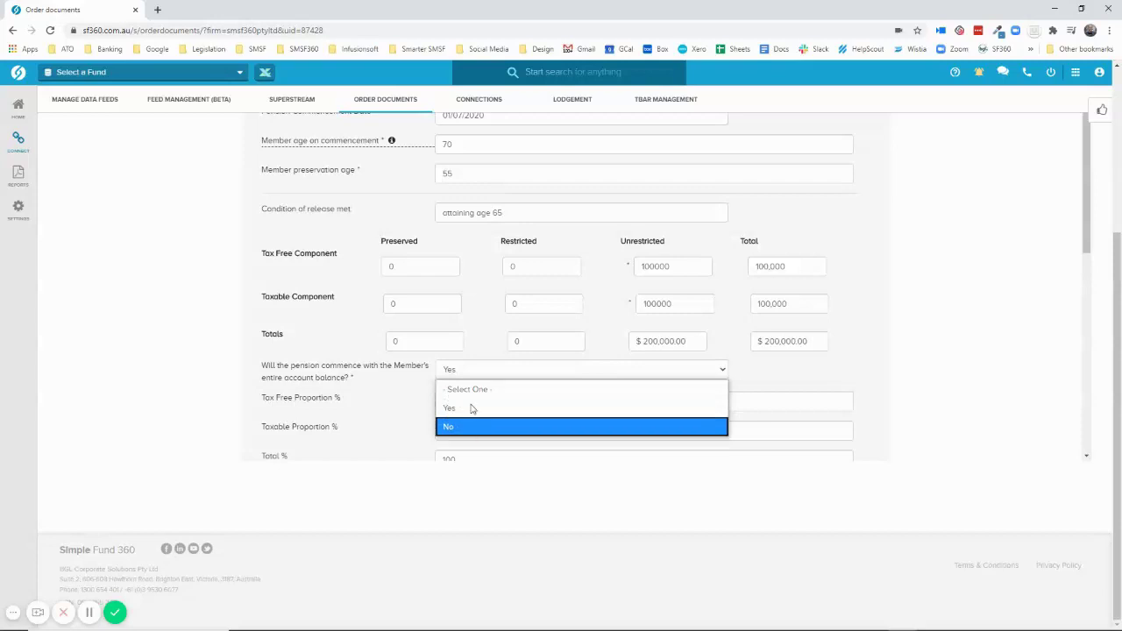
{"action": "left_click", "coordinate": [491, 426]}
{"action": "left_click", "coordinate": [457, 399]}
{"action": "type", "text": "150000"}
{"action": "key", "text": "Tab"}
Set the member's payment amount to At least Minimum Payment and the payment frequency to At Trustee's Discretion.
{"action": "scroll", "coordinate": [457, 399], "scroll_direction": "down", "scroll_amount": 2}
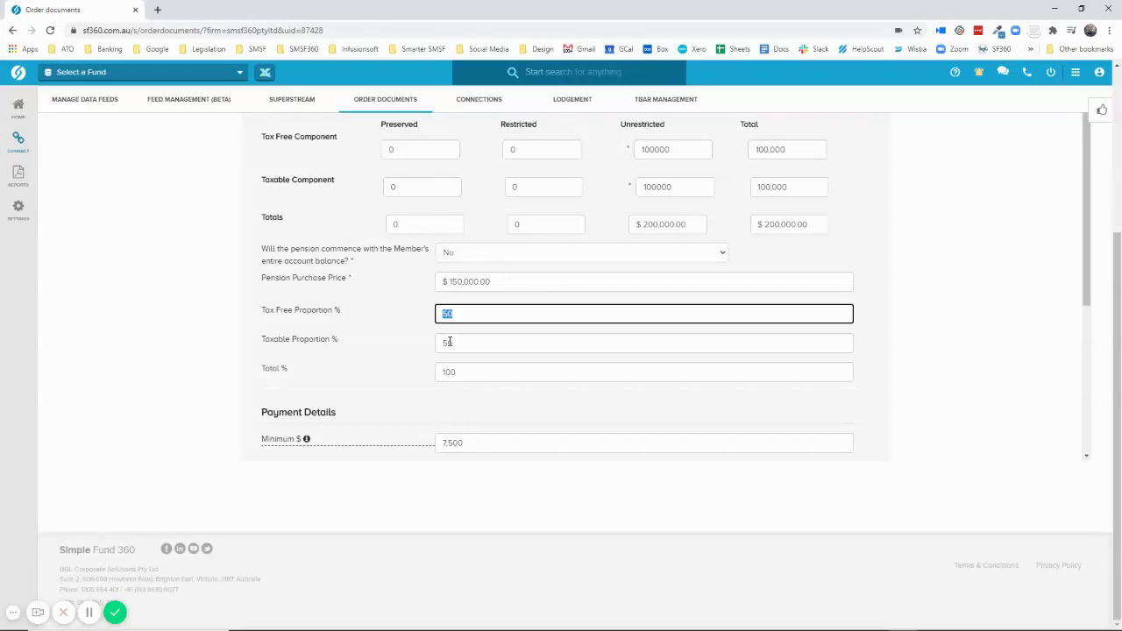
{"action": "scroll", "coordinate": [448, 341], "scroll_direction": "down", "scroll_amount": 3}
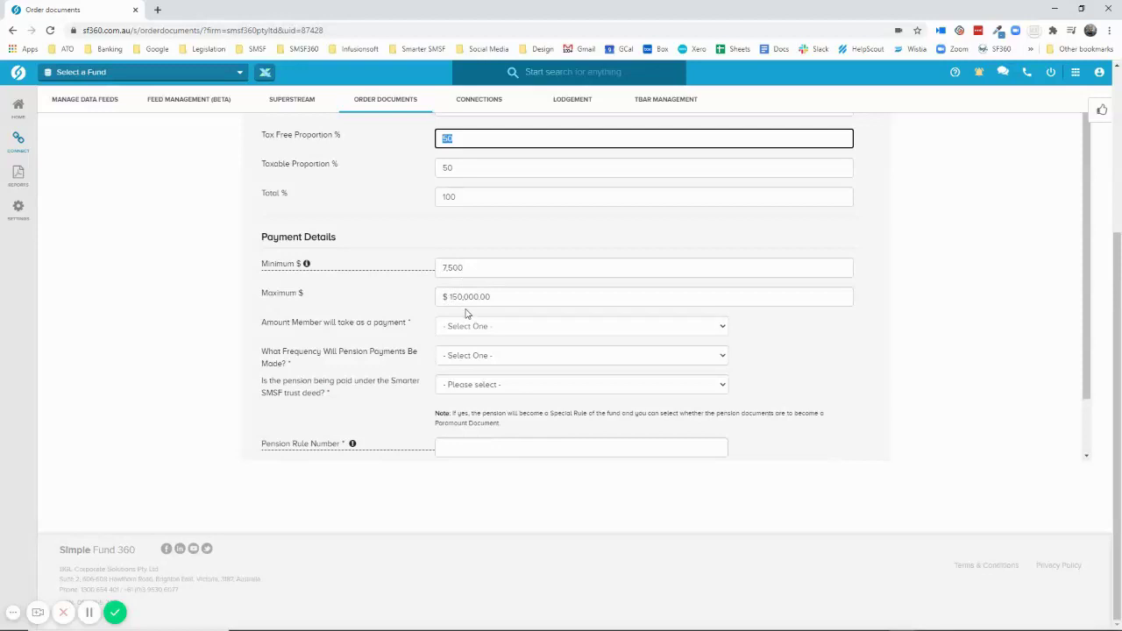
{"action": "mouse_move", "coordinate": [308, 265]}
{"action": "left_click", "coordinate": [485, 329]}
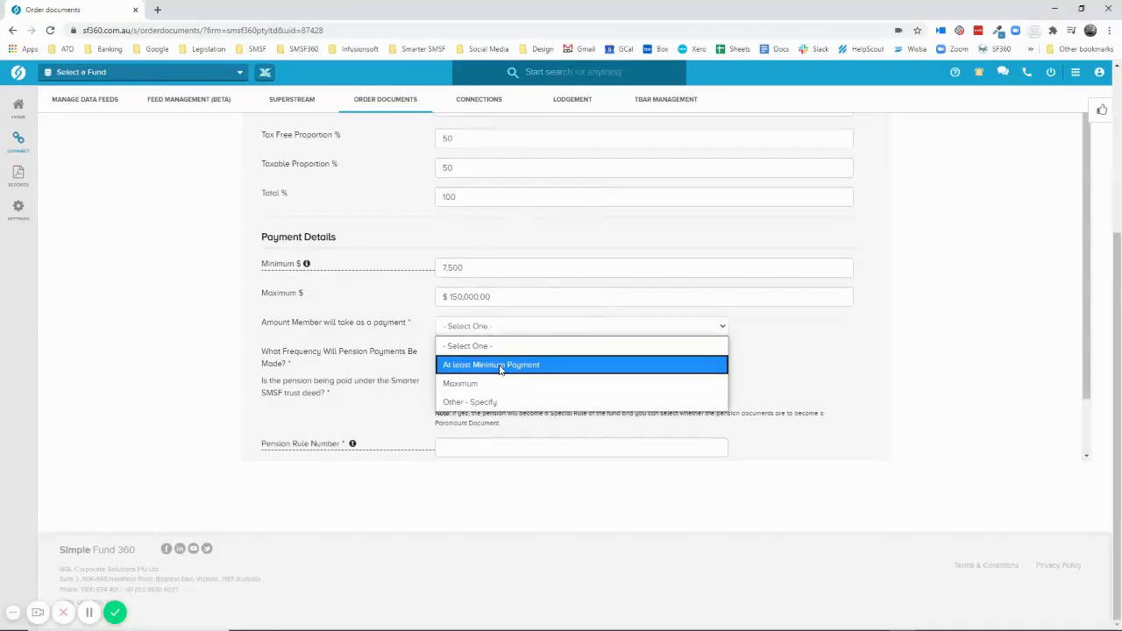
{"action": "left_click", "coordinate": [501, 366]}
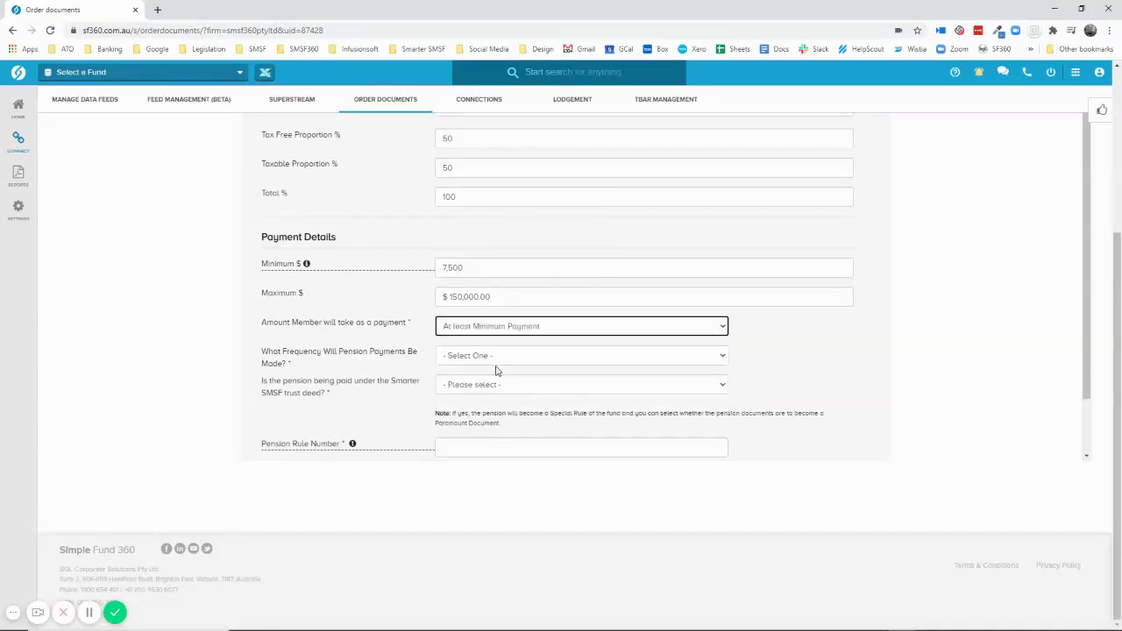
{"action": "left_click", "coordinate": [491, 358]}
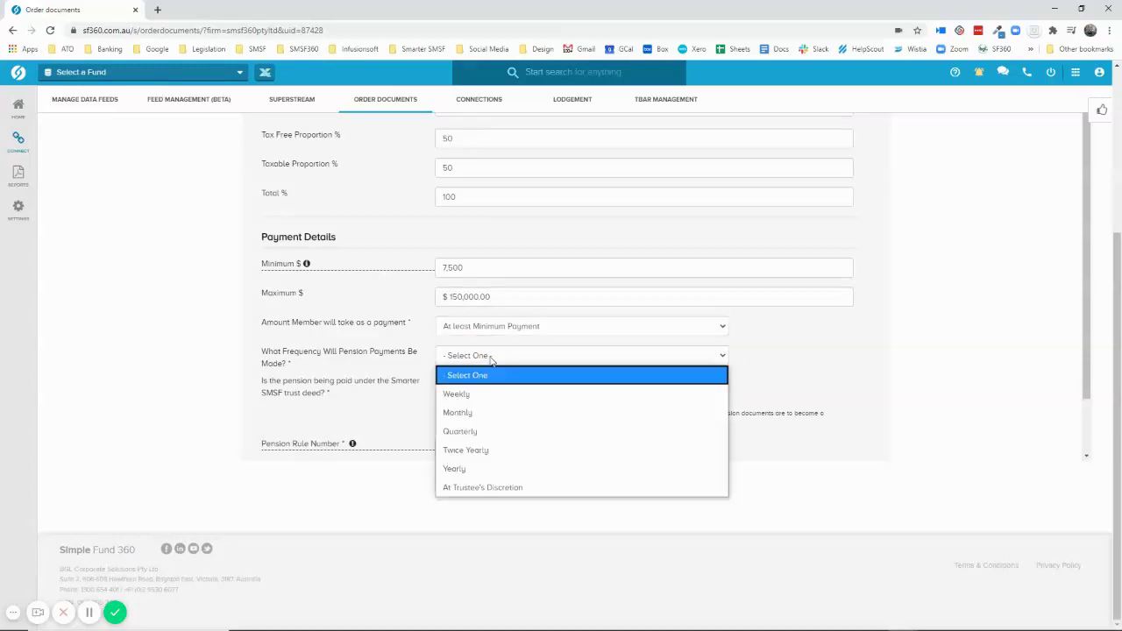
{"action": "left_click", "coordinate": [500, 488]}
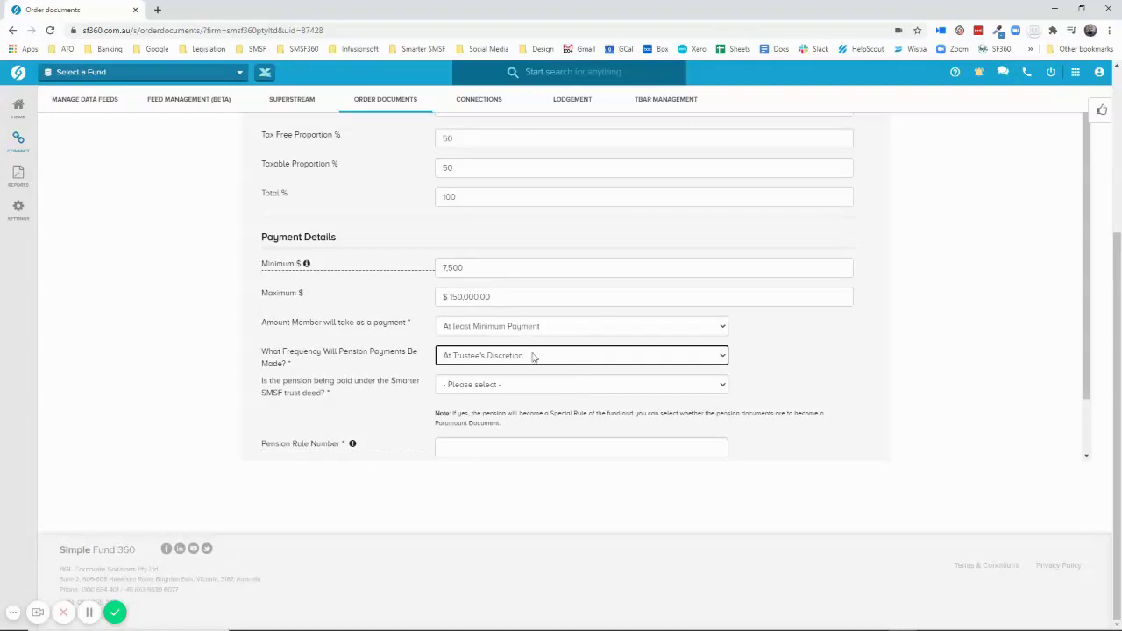
Answer Yes to the pension being paid under the Smarter SMSF trust deed and enter 25 as the pension rule number.
{"action": "left_click", "coordinate": [491, 387]}
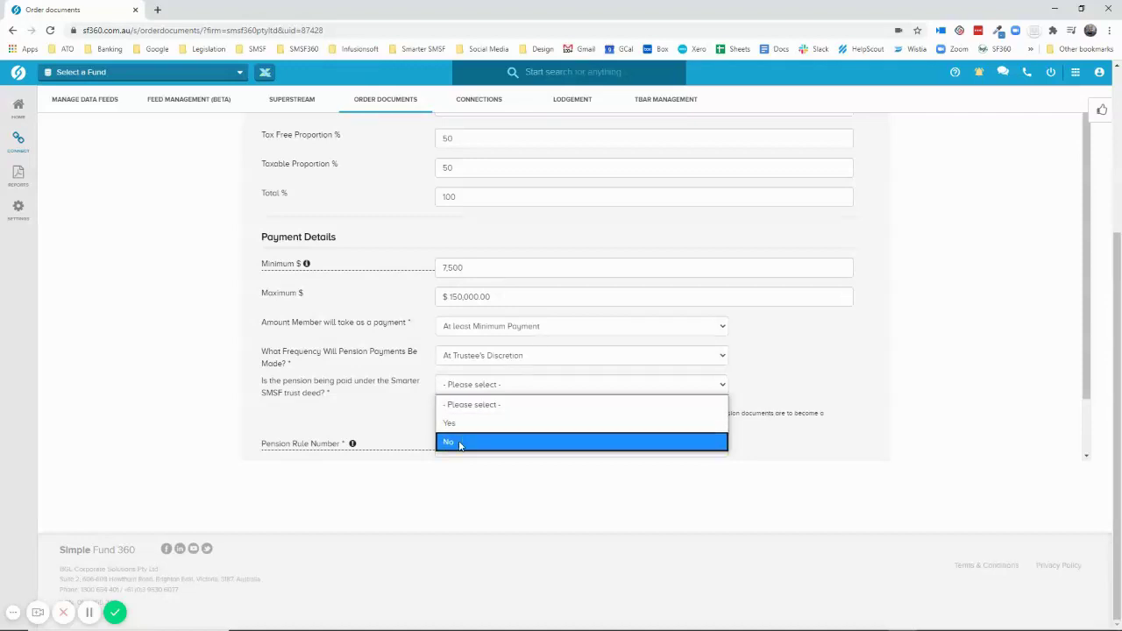
{"action": "key", "text": "Return"}
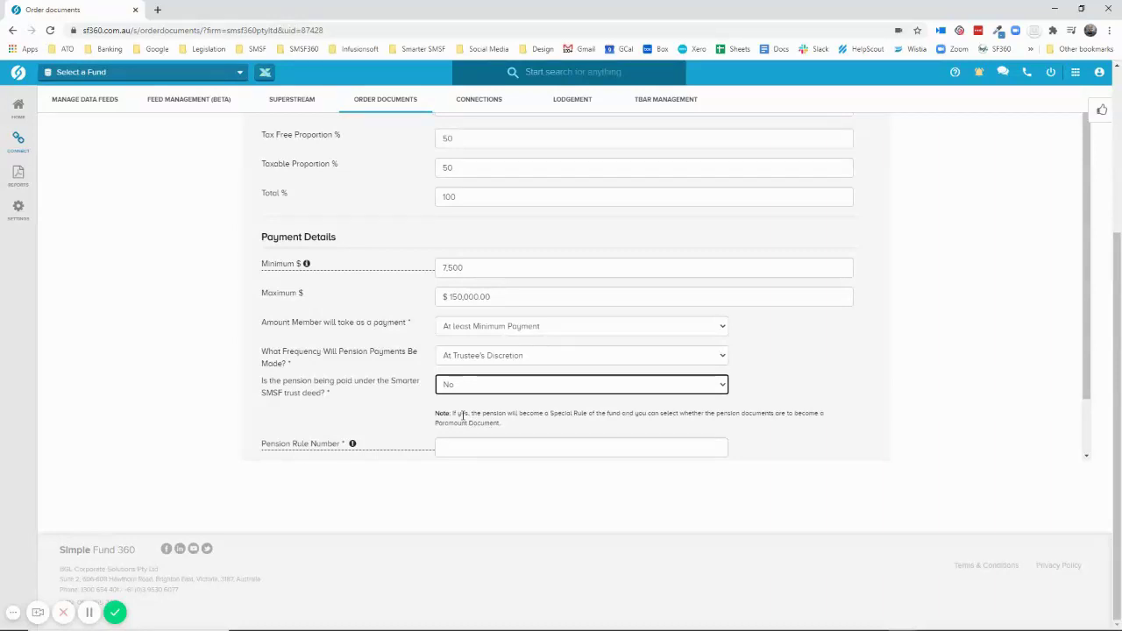
{"action": "left_click", "coordinate": [458, 387]}
{"action": "left_click", "coordinate": [469, 423]}
{"action": "mouse_move", "coordinate": [353, 446]}
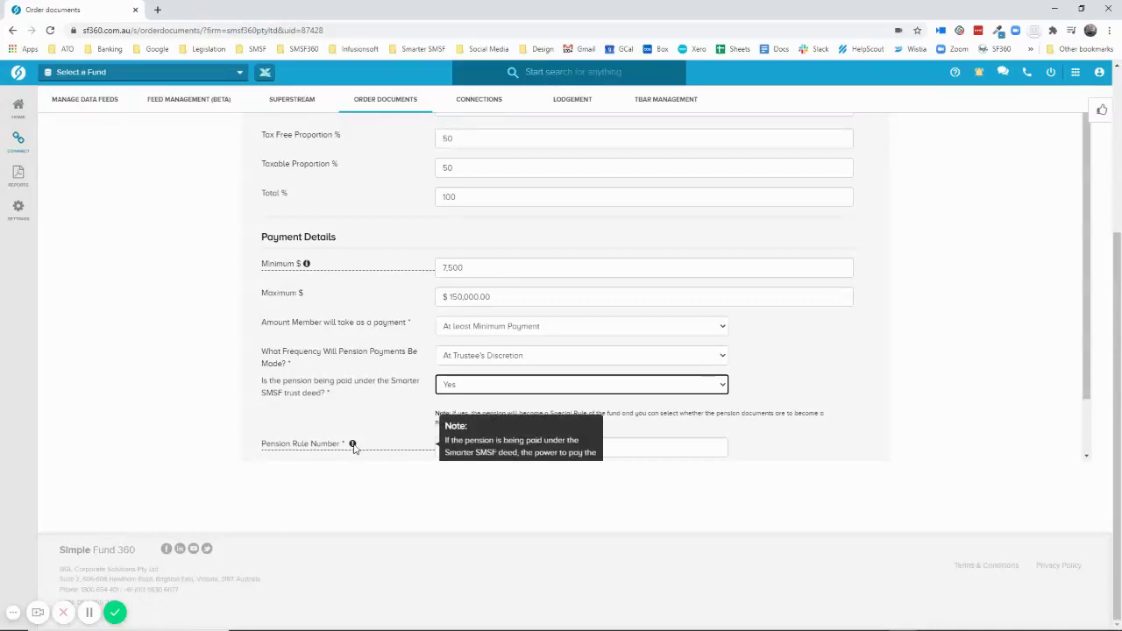
{"action": "scroll", "coordinate": [386, 368], "scroll_direction": "down", "scroll_amount": 2}
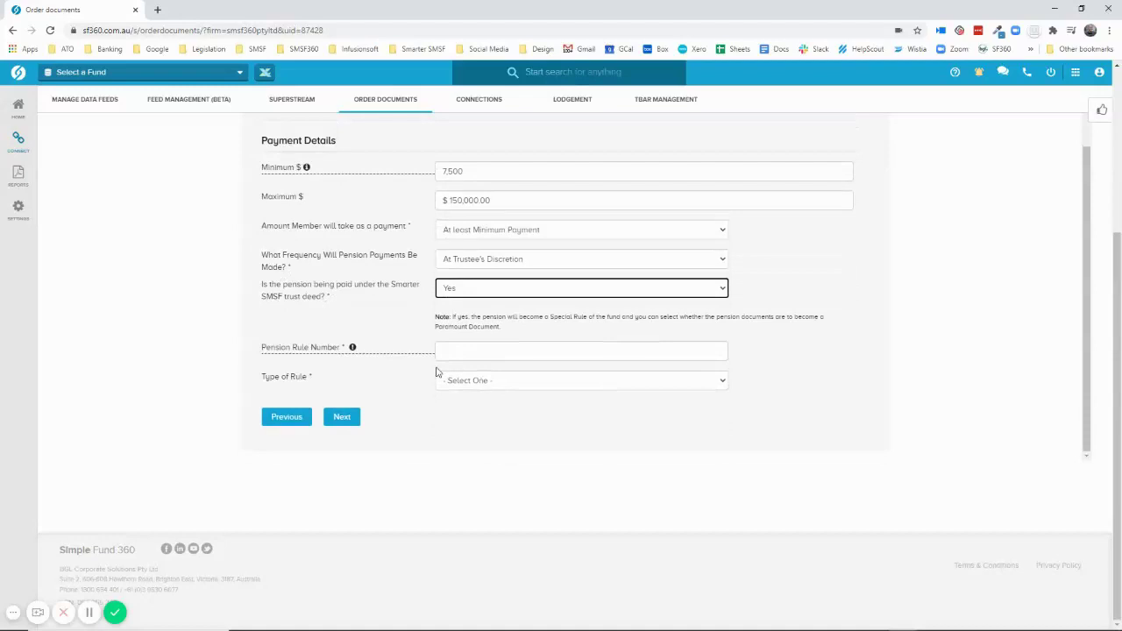
{"action": "mouse_move", "coordinate": [354, 349]}
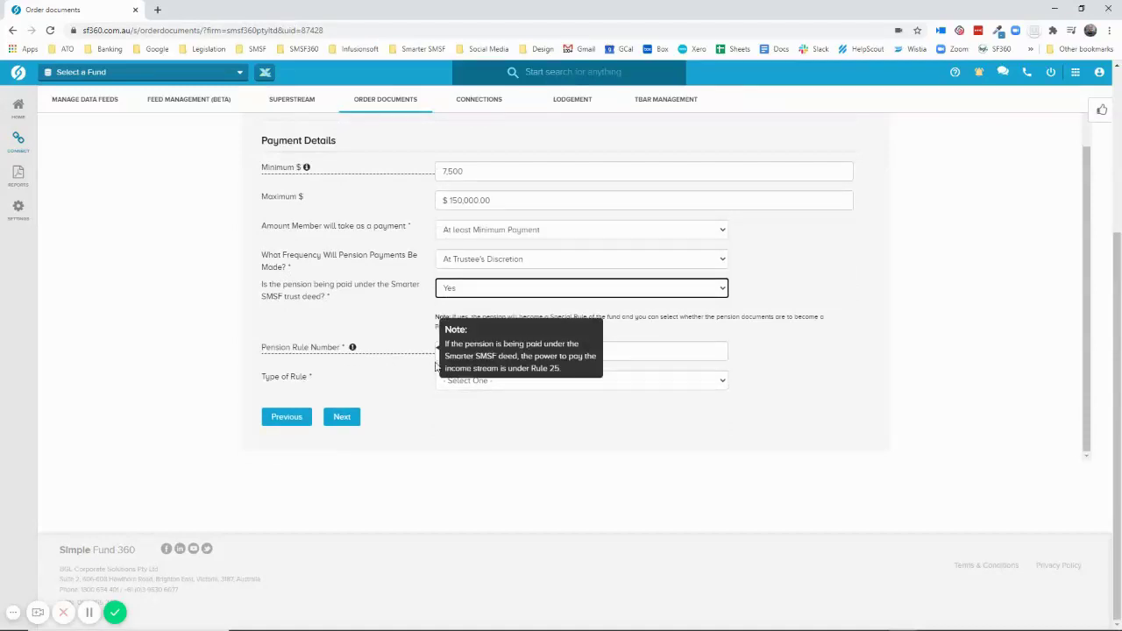
{"action": "left_click", "coordinate": [649, 349]}
{"action": "type", "text": "25"}
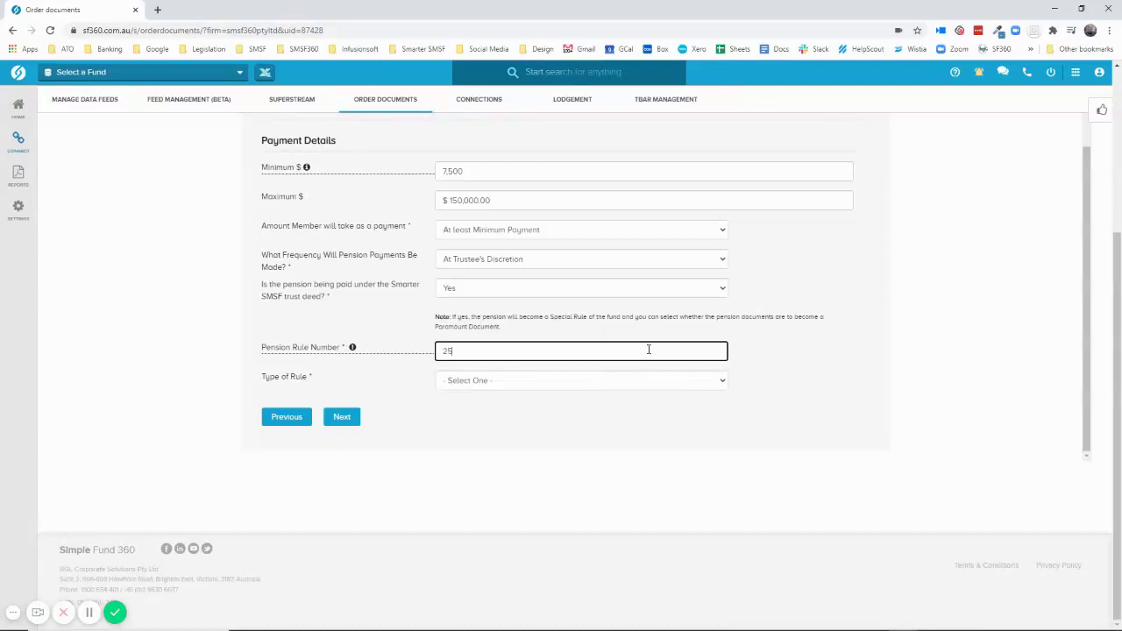
Choose the type of rule for the pension and continue to the Reversionary section of the order.
{"action": "left_click", "coordinate": [459, 386]}
{"action": "left_click", "coordinate": [463, 421]}
{"action": "left_click", "coordinate": [343, 418]}
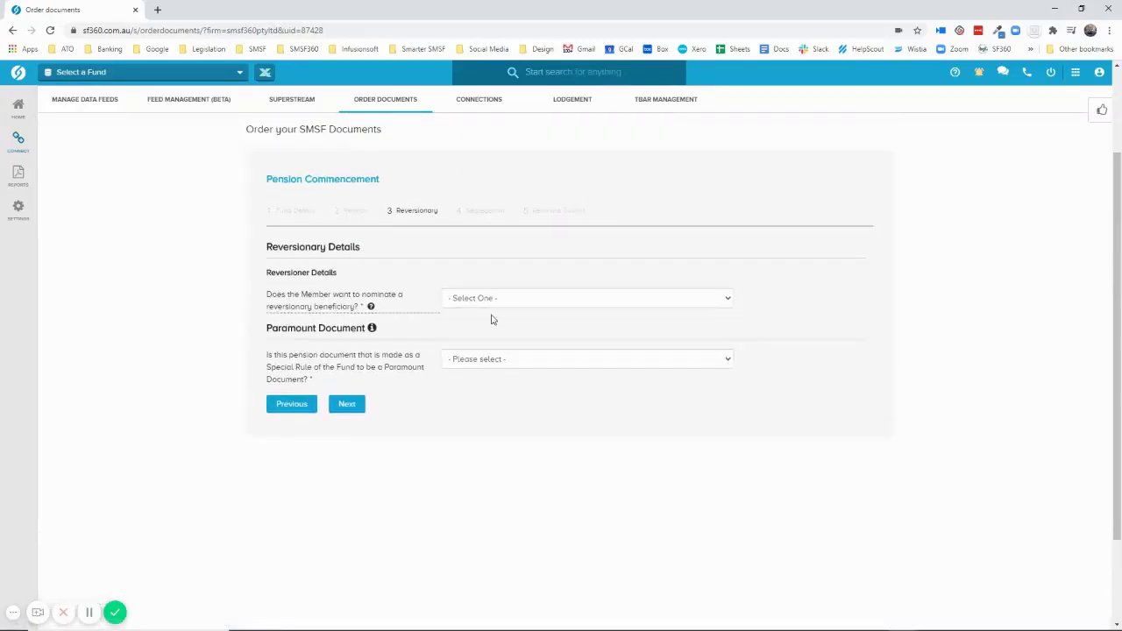
Compare the reversionary beneficiary options, settling on No for the member nominating a reversionary beneficiary.
{"action": "left_click", "coordinate": [471, 300]}
{"action": "left_click", "coordinate": [475, 340]}
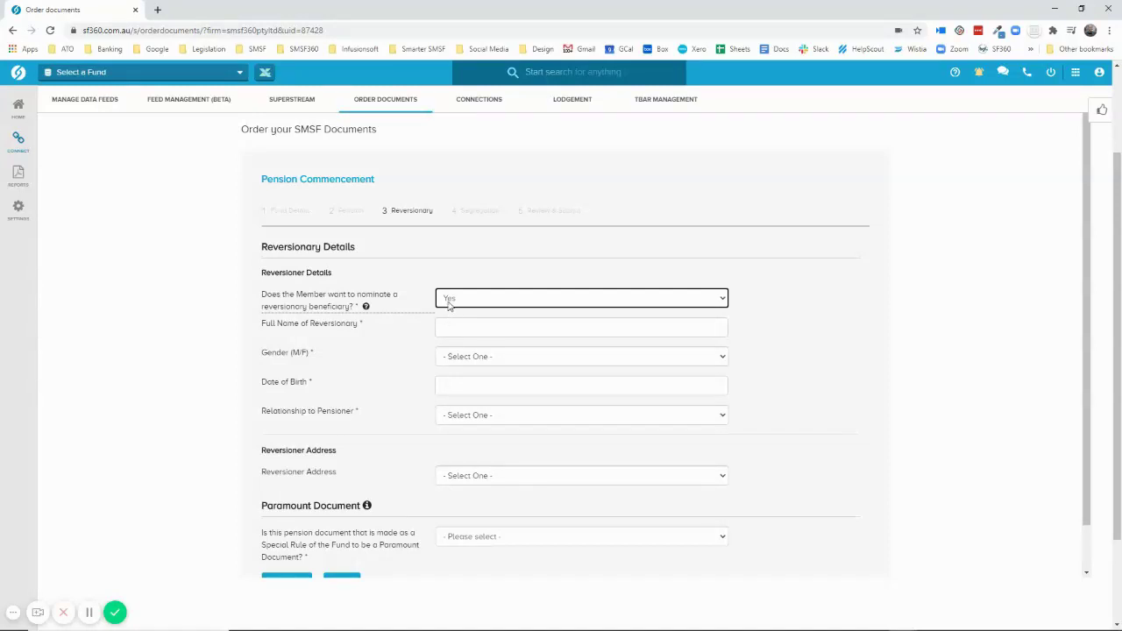
{"action": "left_click", "coordinate": [450, 303]}
{"action": "left_click", "coordinate": [449, 355]}
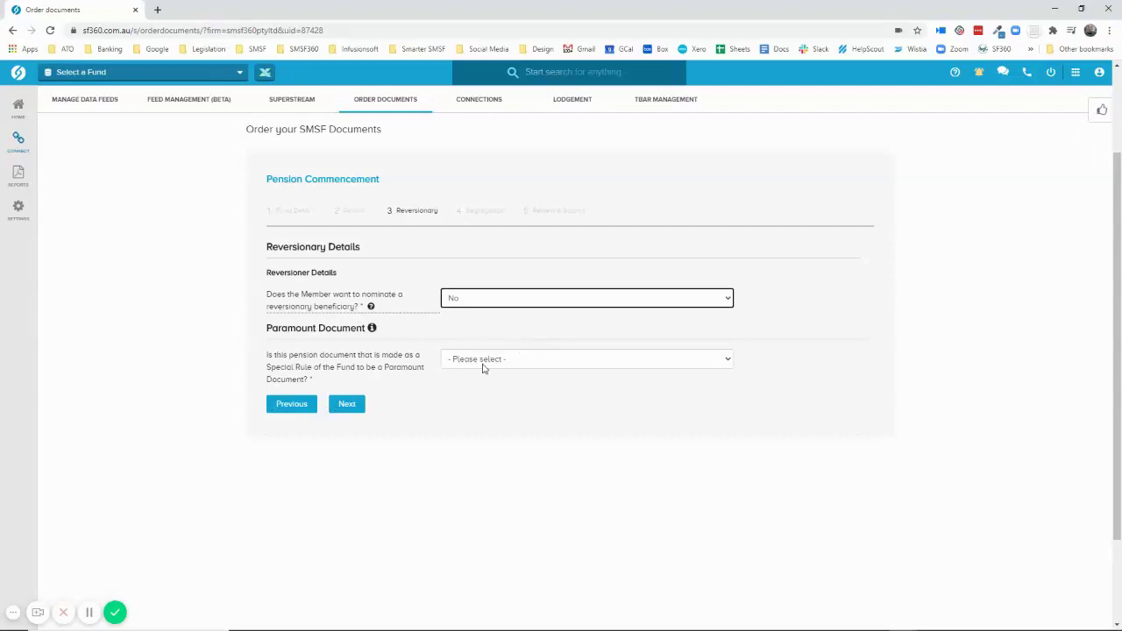
Answer Yes to making the pension document a Paramount Document and continue to the Segregation section.
{"action": "mouse_move", "coordinate": [376, 331]}
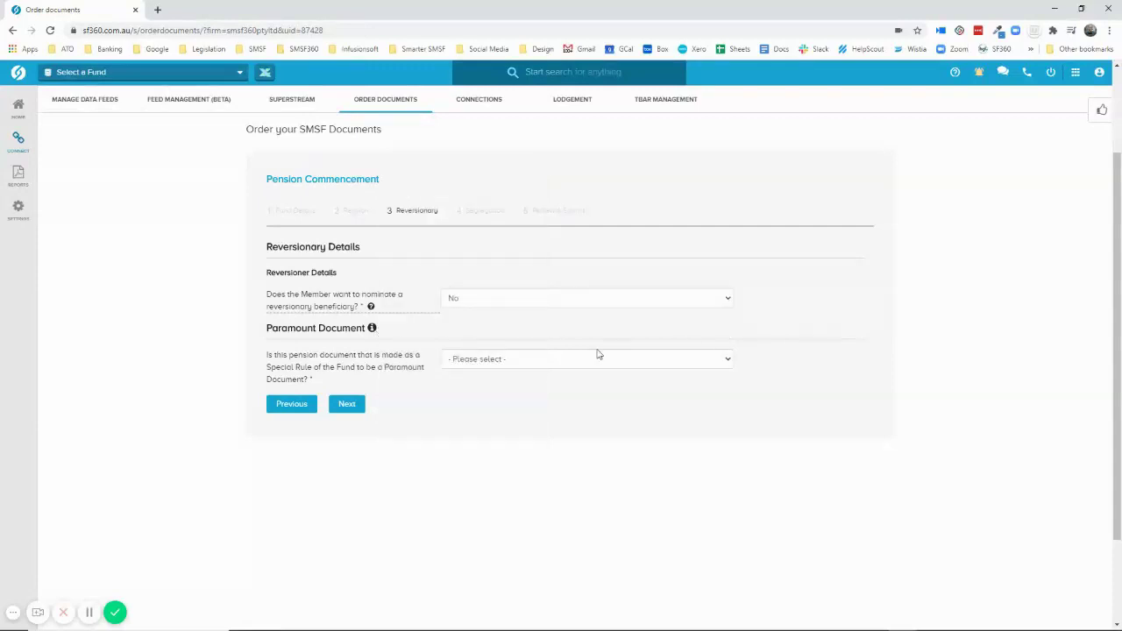
{"action": "left_click", "coordinate": [515, 359]}
{"action": "left_click", "coordinate": [488, 399]}
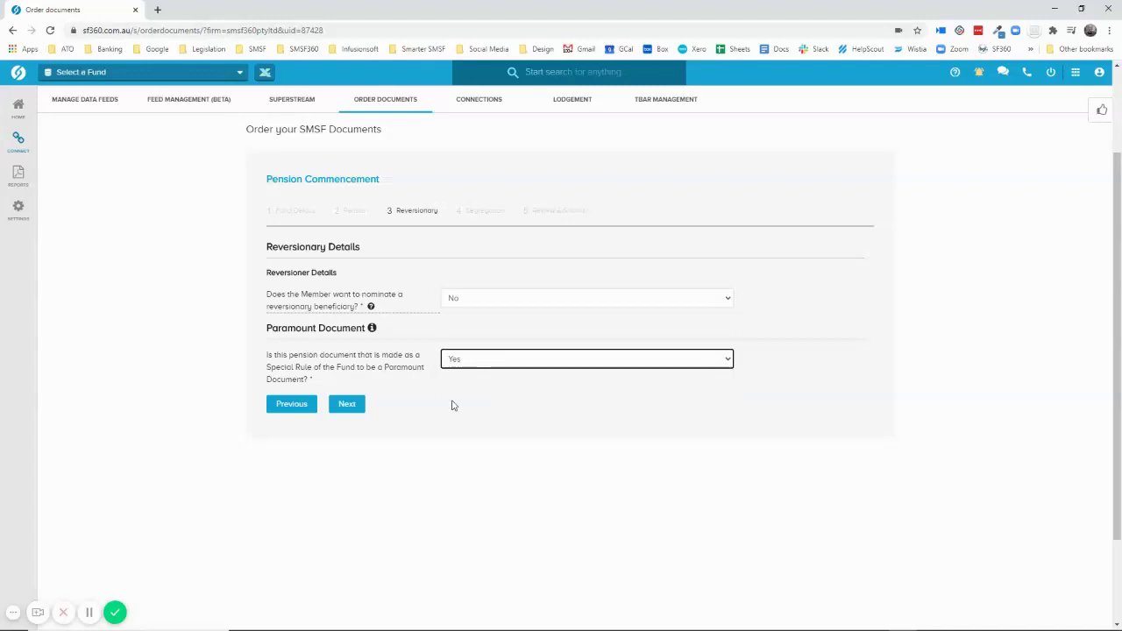
{"action": "left_click", "coordinate": [347, 405]}
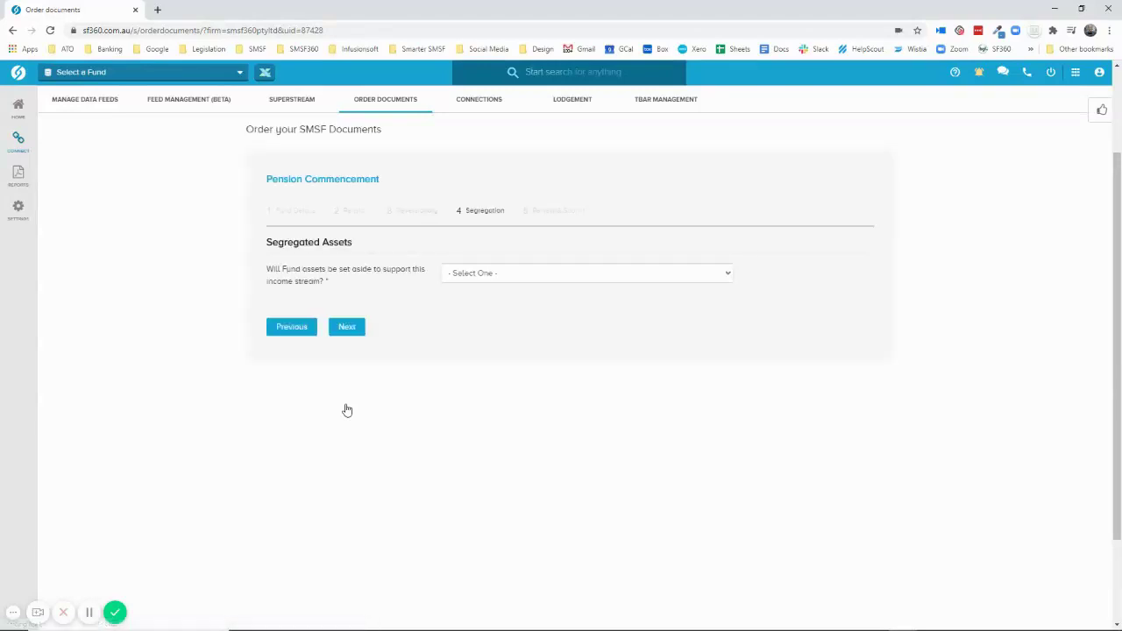
Answer No to fund assets being set aside to support the income stream and continue to the order review.
{"action": "left_click", "coordinate": [482, 274]}
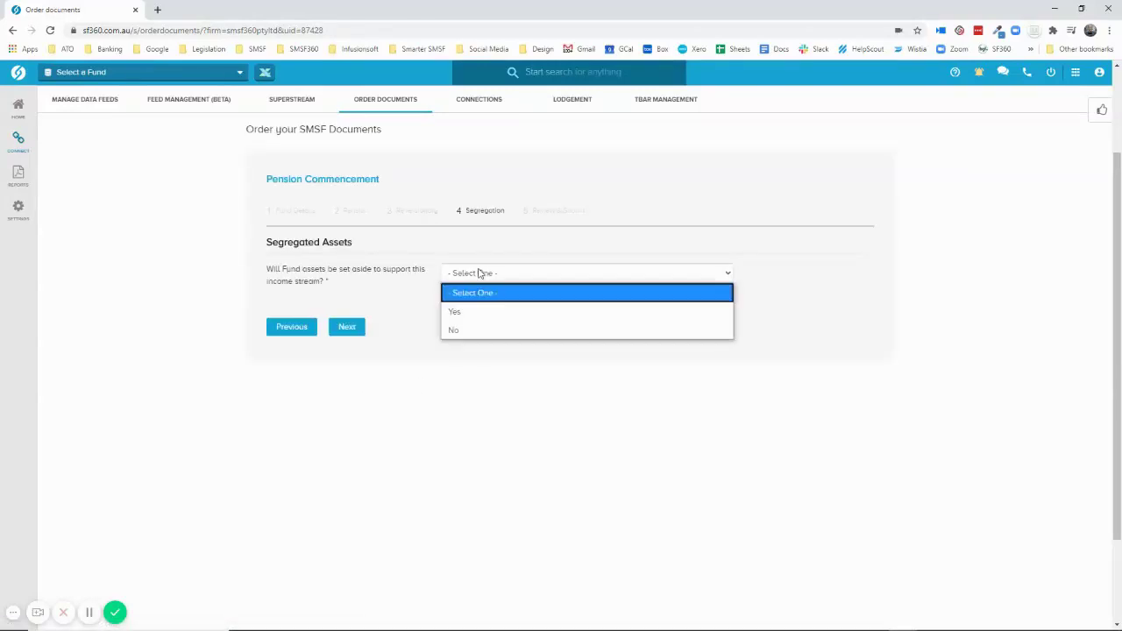
{"action": "left_click", "coordinate": [472, 331]}
{"action": "left_click", "coordinate": [351, 333]}
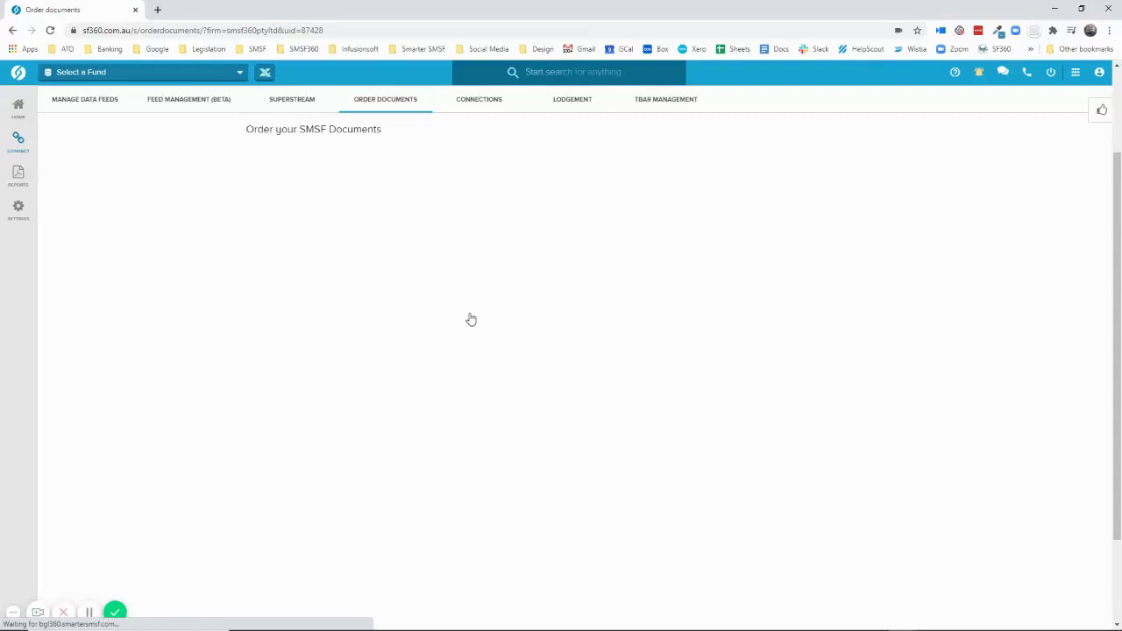
Review the order summary through to the product pricing and place the Pension Commencement order.
{"action": "scroll", "coordinate": [476, 348], "scroll_direction": "down", "scroll_amount": 10}
{"action": "scroll", "coordinate": [476, 350], "scroll_direction": "down", "scroll_amount": 15}
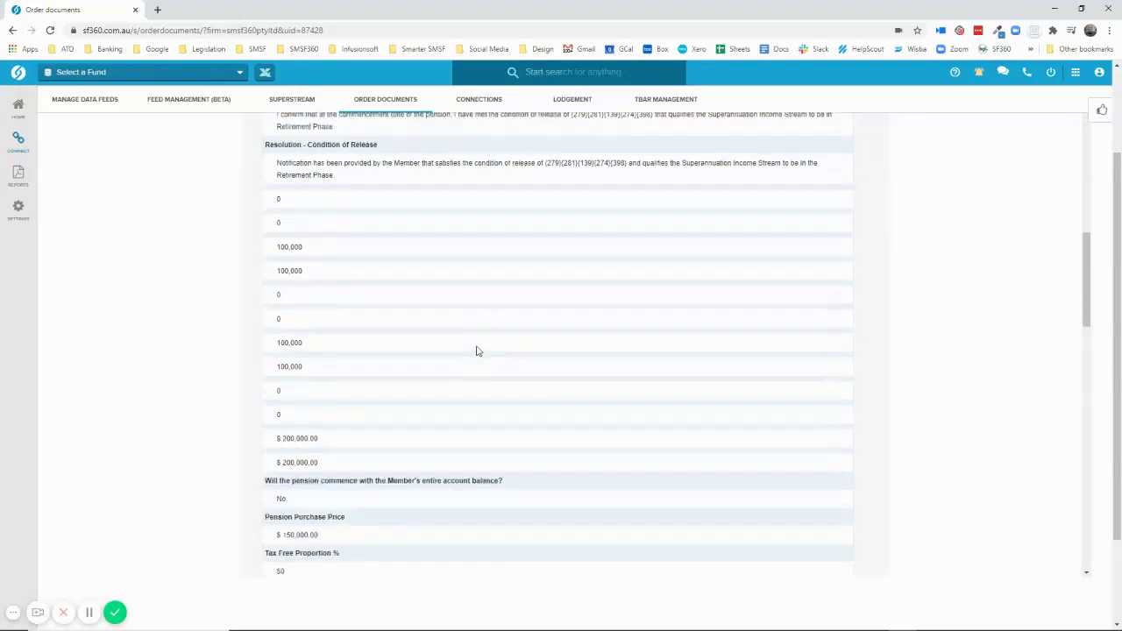
{"action": "scroll", "coordinate": [476, 350], "scroll_direction": "down", "scroll_amount": 10}
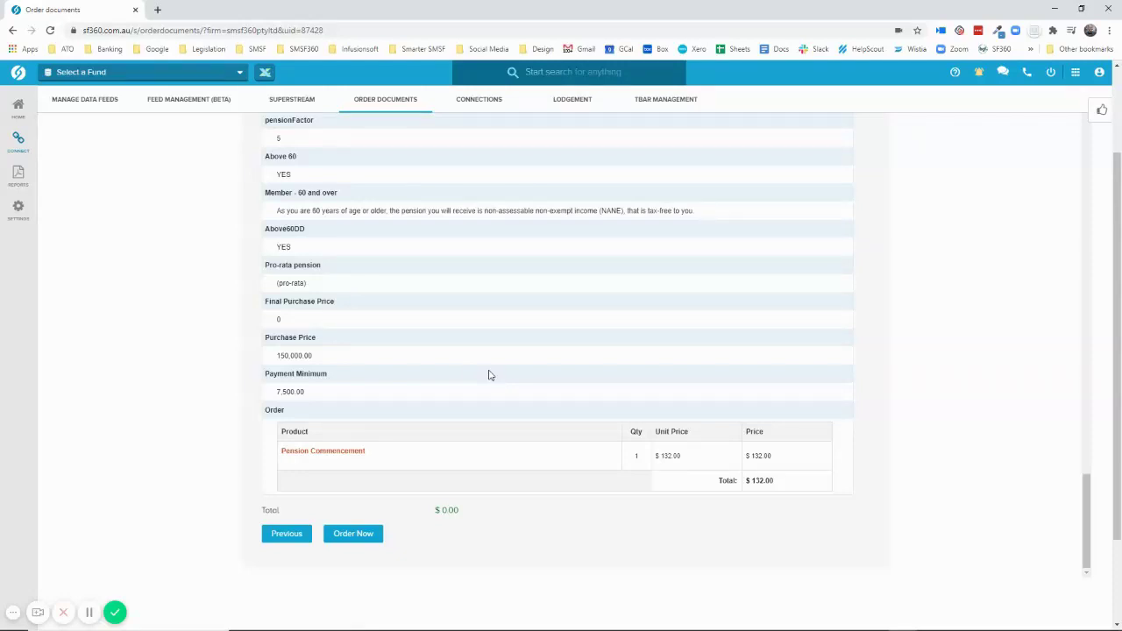
{"action": "left_click", "coordinate": [354, 537]}
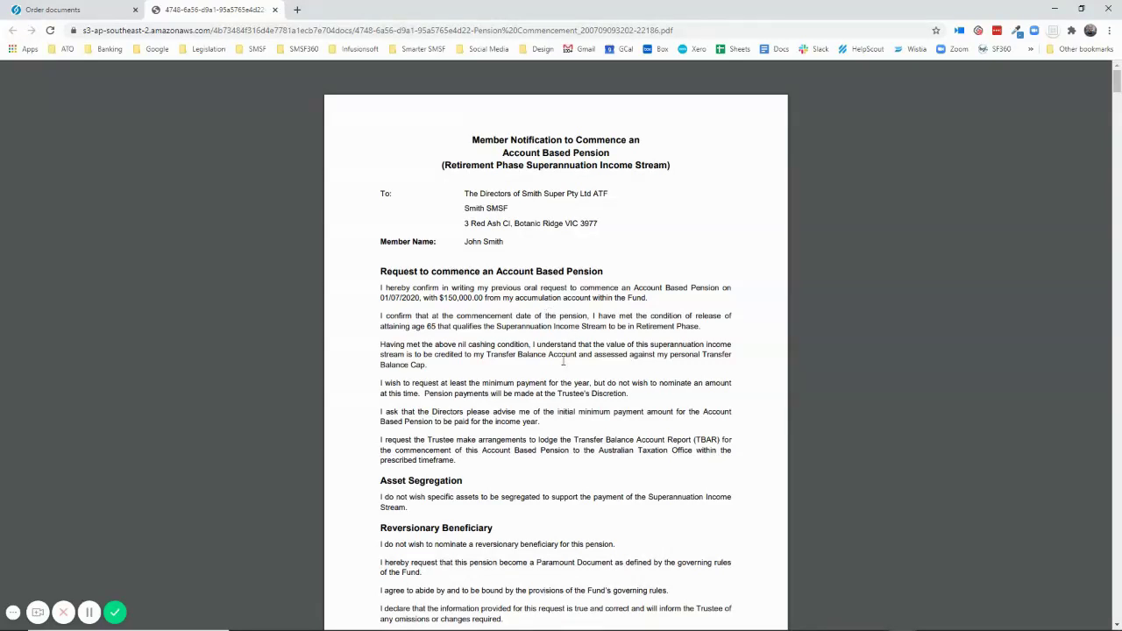
Examine the generated pension PDF from the member notification through the trustee resolutions to the annual payment parameters.
{"action": "scroll", "coordinate": [562, 360], "scroll_direction": "down", "scroll_amount": 3}
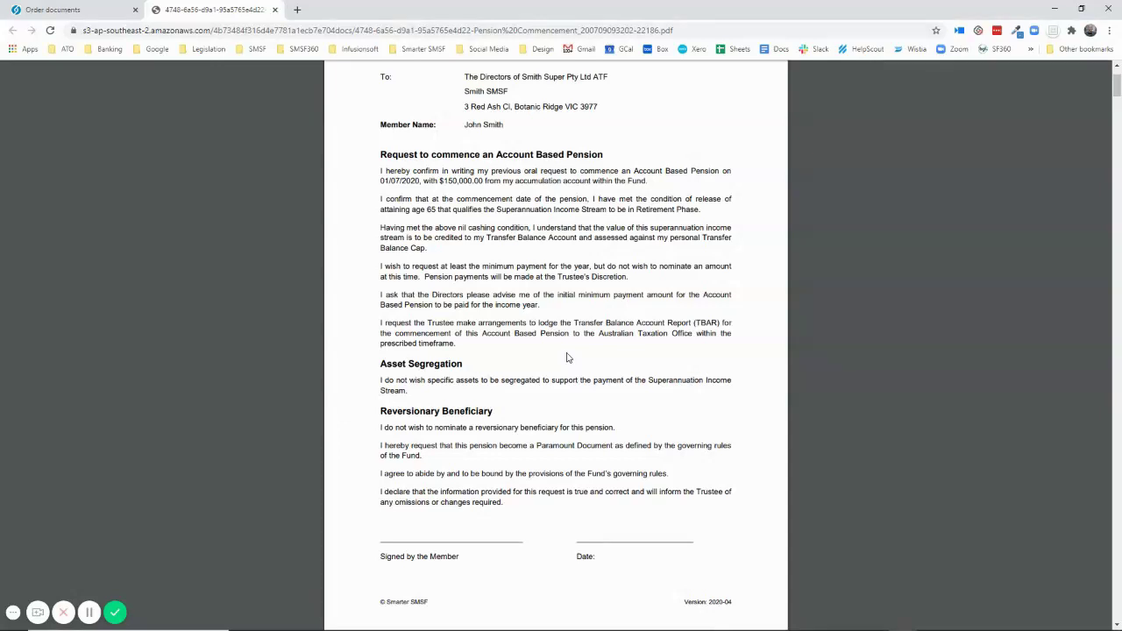
{"action": "scroll", "coordinate": [566, 358], "scroll_direction": "down", "scroll_amount": 13}
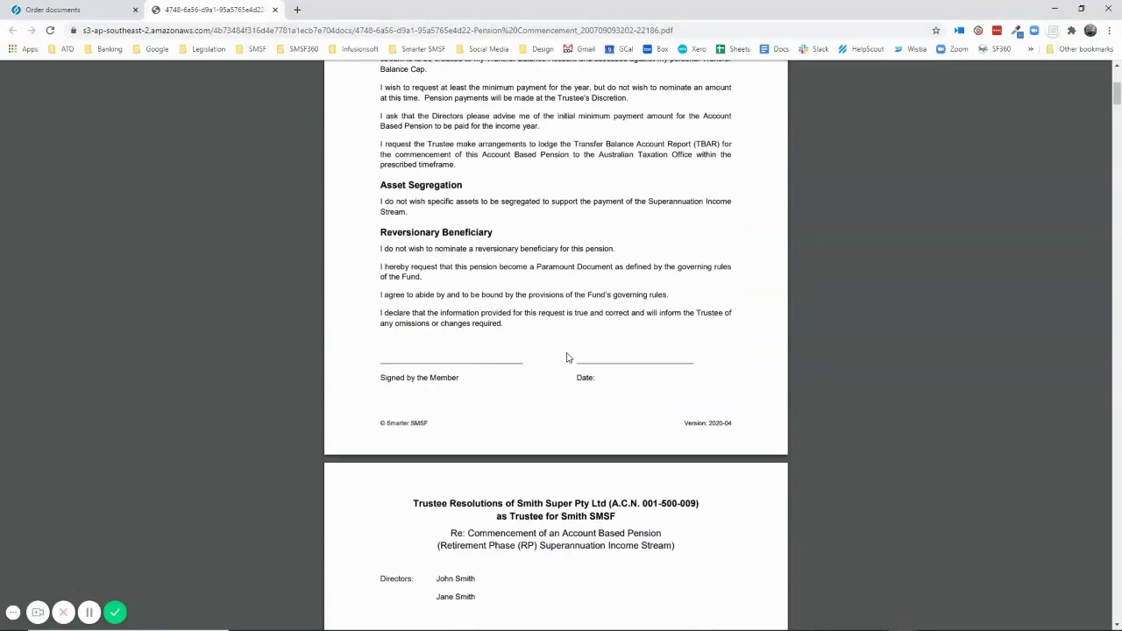
{"action": "scroll", "coordinate": [567, 358], "scroll_direction": "down", "scroll_amount": 3}
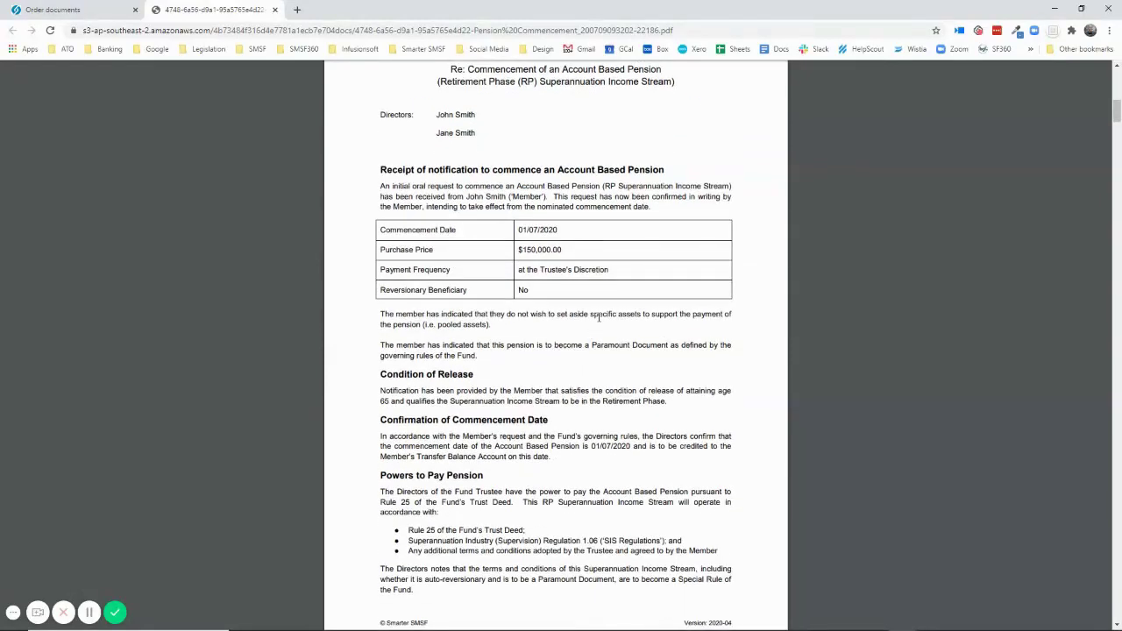
{"action": "scroll", "coordinate": [599, 318], "scroll_direction": "down", "scroll_amount": 4}
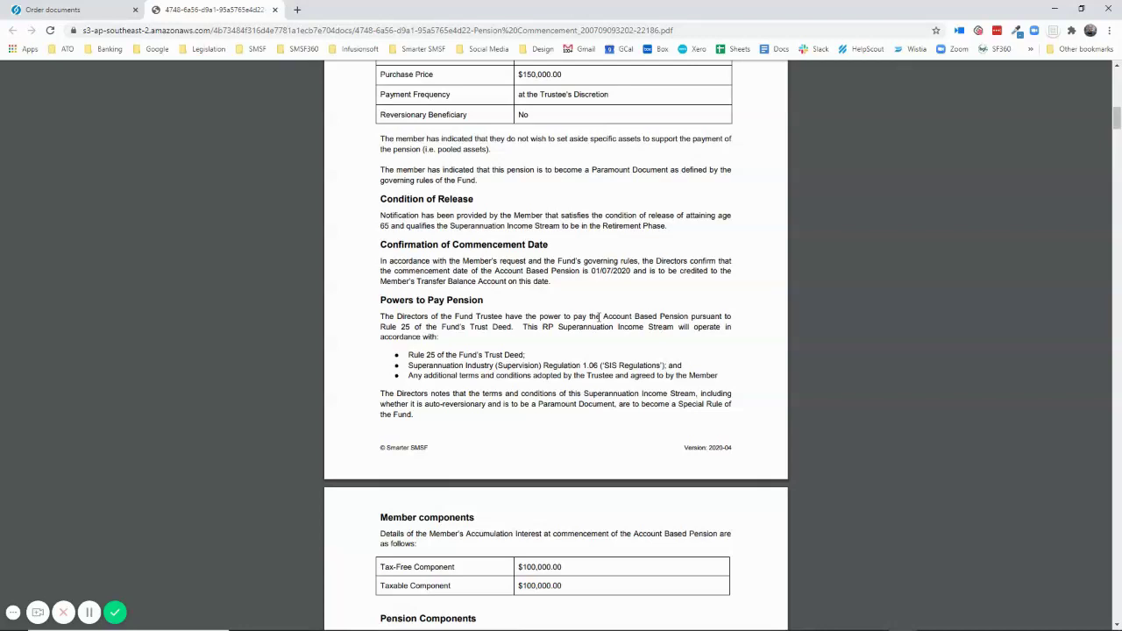
{"action": "scroll", "coordinate": [599, 318], "scroll_direction": "down", "scroll_amount": 5}
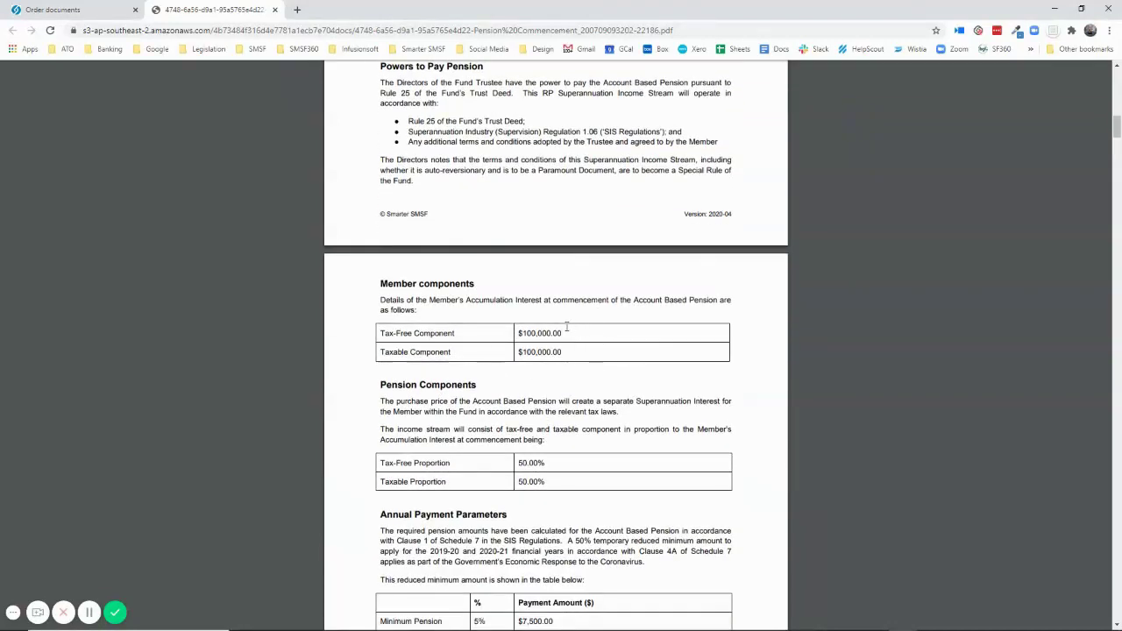
{"action": "scroll", "coordinate": [566, 327], "scroll_direction": "down", "scroll_amount": 3}
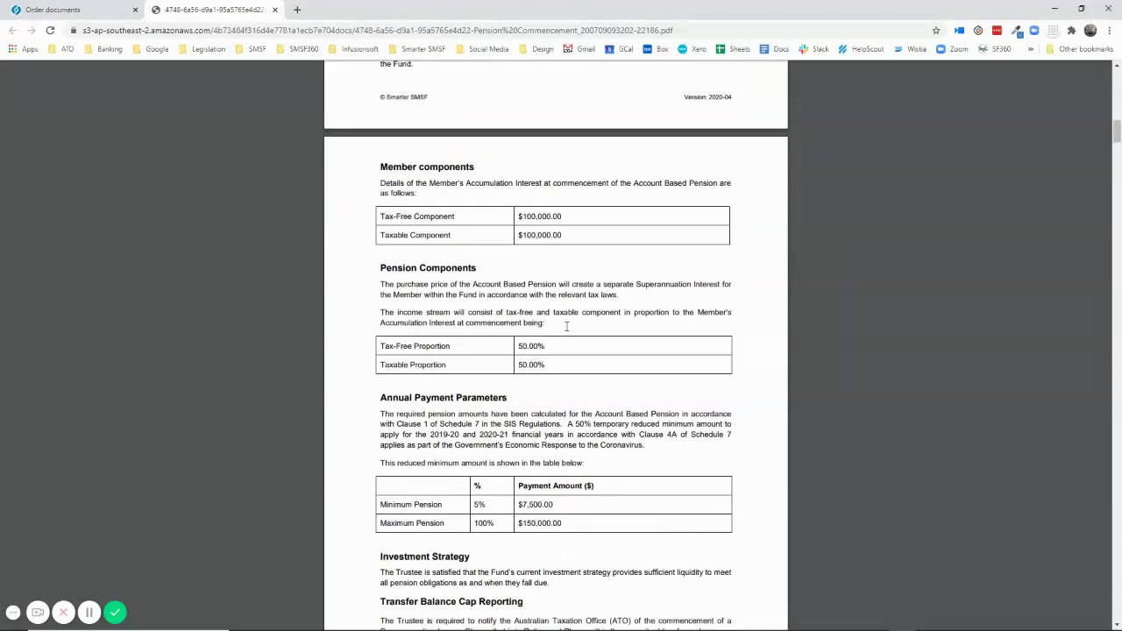
Examine the pension PDF from the annual payment parameters through the trustee resolutions and Trustee Notification to the Member Acknowledgement.
{"action": "scroll", "coordinate": [567, 326], "scroll_direction": "down", "scroll_amount": 3}
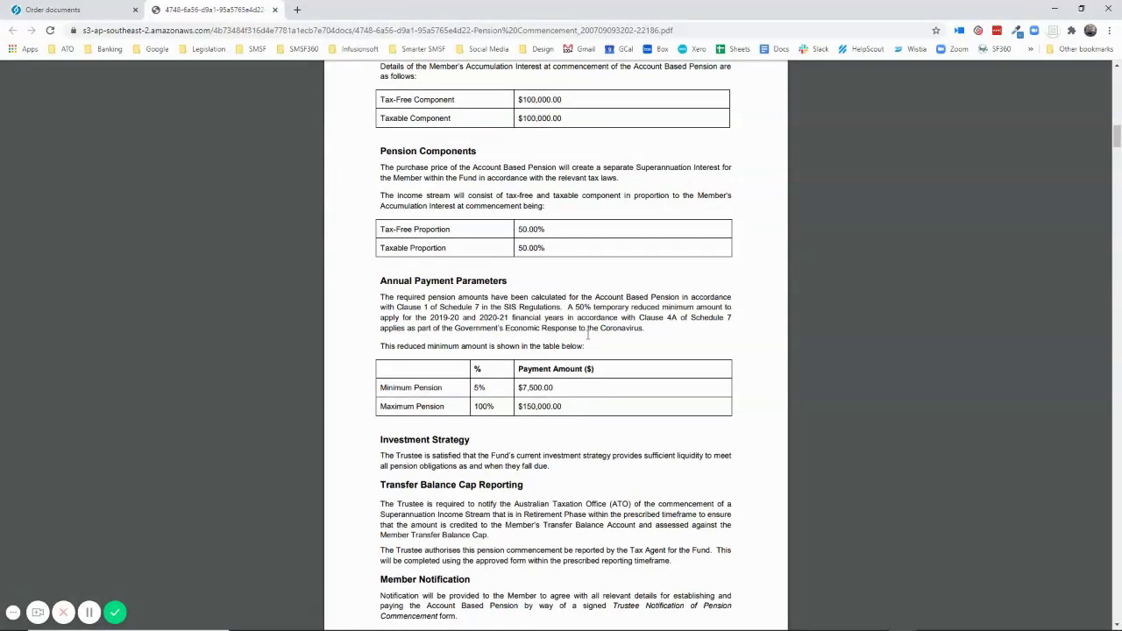
{"action": "scroll", "coordinate": [588, 334], "scroll_direction": "down", "scroll_amount": 3}
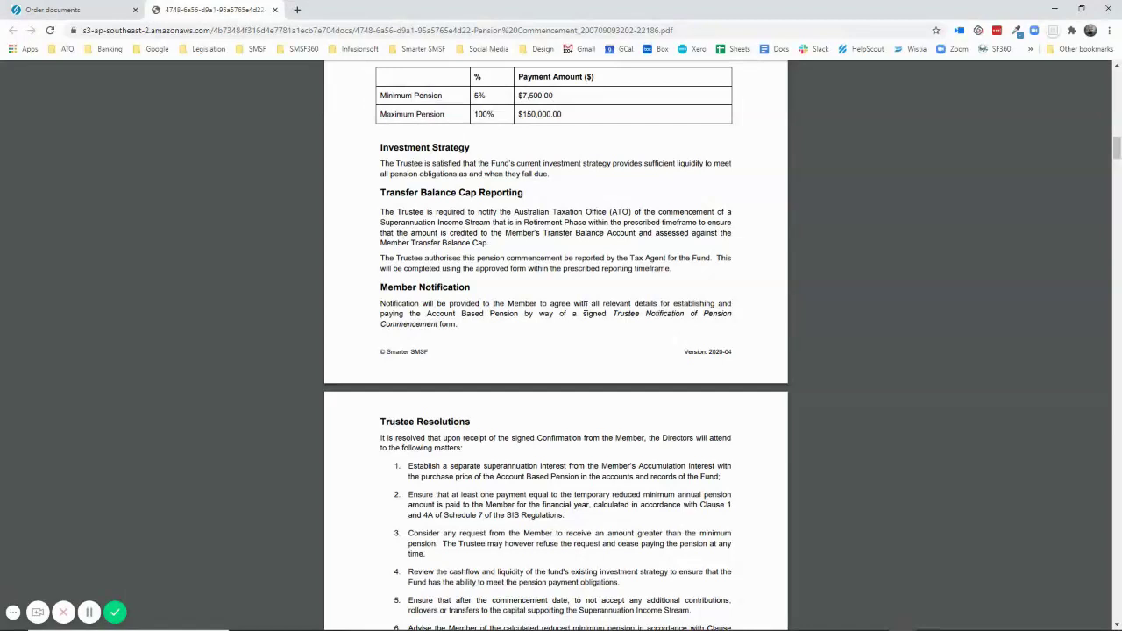
{"action": "scroll", "coordinate": [585, 306], "scroll_direction": "down", "scroll_amount": 2}
{"action": "scroll", "coordinate": [586, 306], "scroll_direction": "down", "scroll_amount": 2}
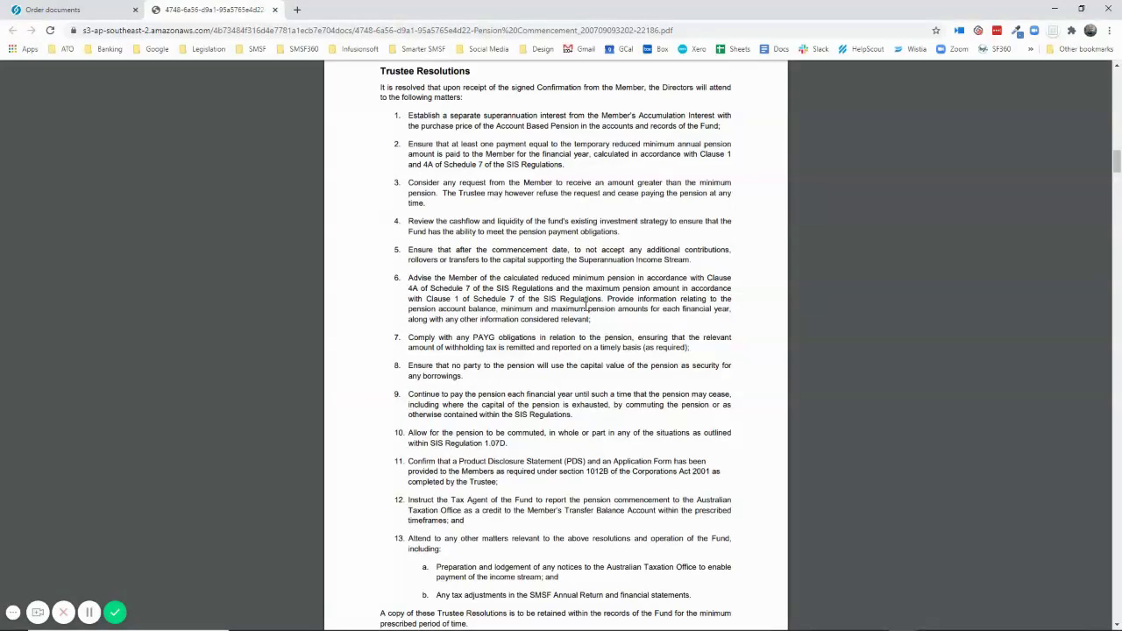
{"action": "scroll", "coordinate": [586, 306], "scroll_direction": "down", "scroll_amount": 1}
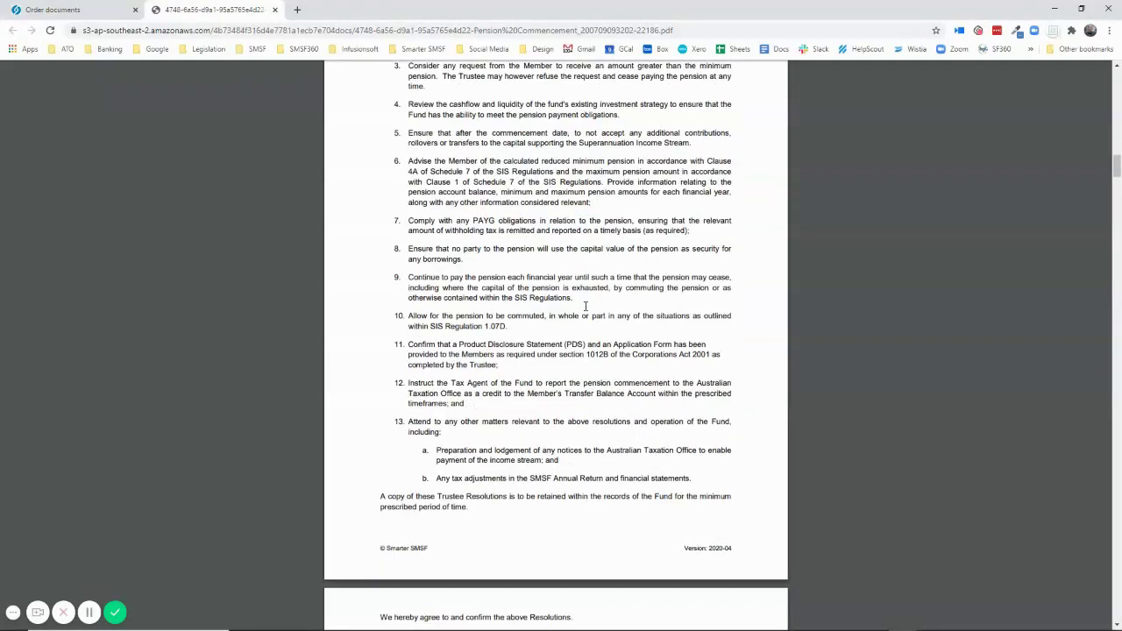
{"action": "scroll", "coordinate": [586, 305], "scroll_direction": "down", "scroll_amount": 5}
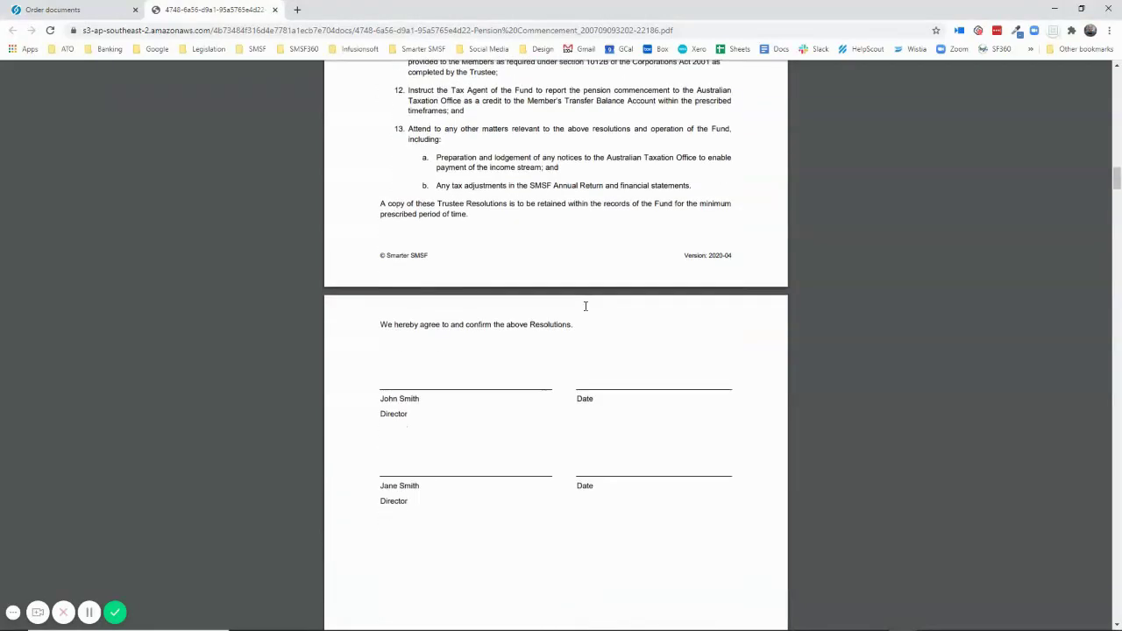
{"action": "scroll", "coordinate": [586, 306], "scroll_direction": "down", "scroll_amount": 4}
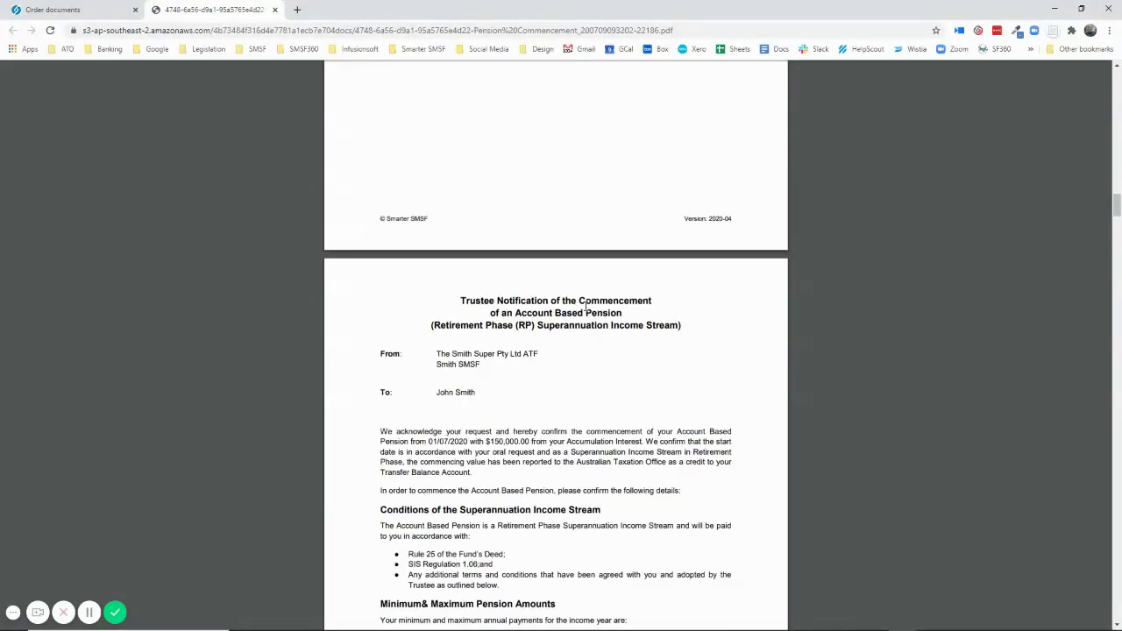
{"action": "scroll", "coordinate": [586, 306], "scroll_direction": "down", "scroll_amount": 2}
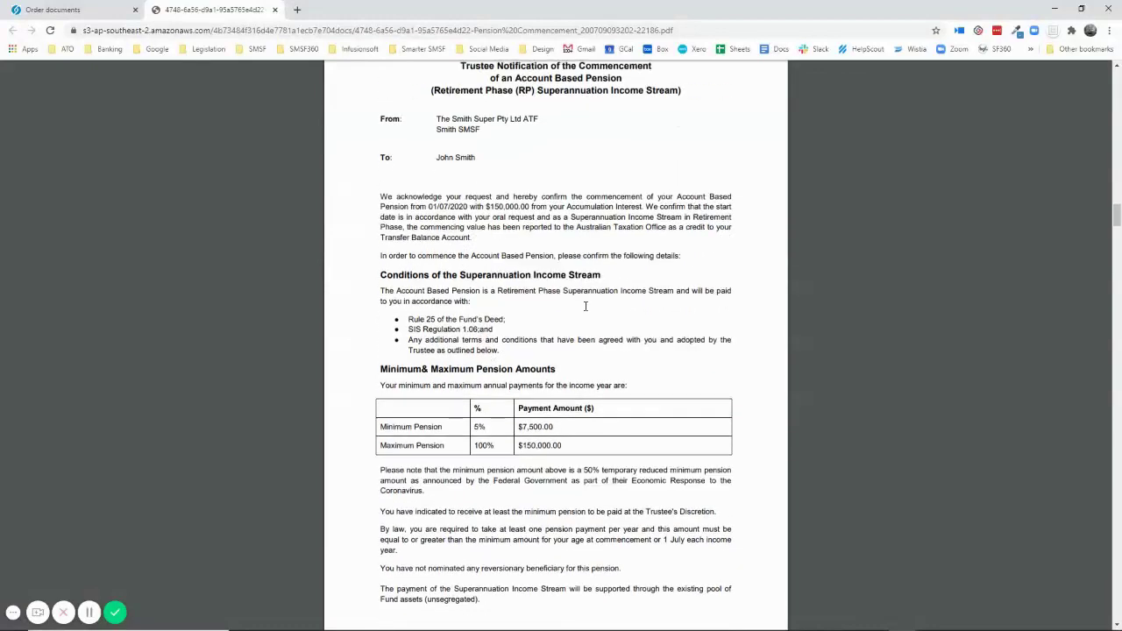
{"action": "scroll", "coordinate": [586, 306], "scroll_direction": "down", "scroll_amount": 4}
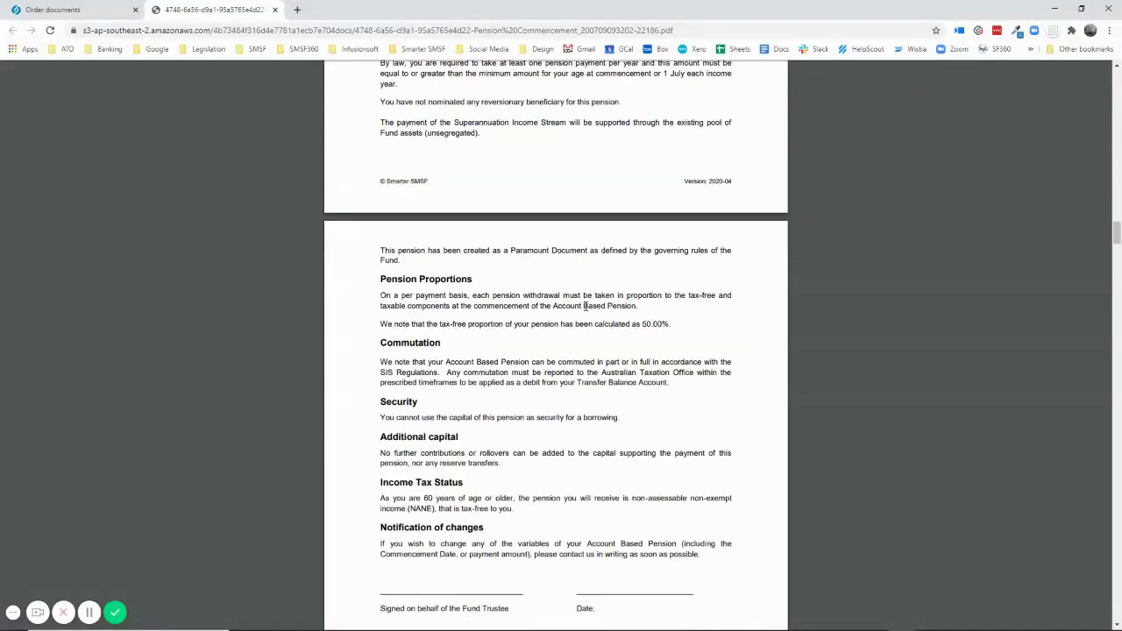
{"action": "scroll", "coordinate": [585, 306], "scroll_direction": "down", "scroll_amount": 3}
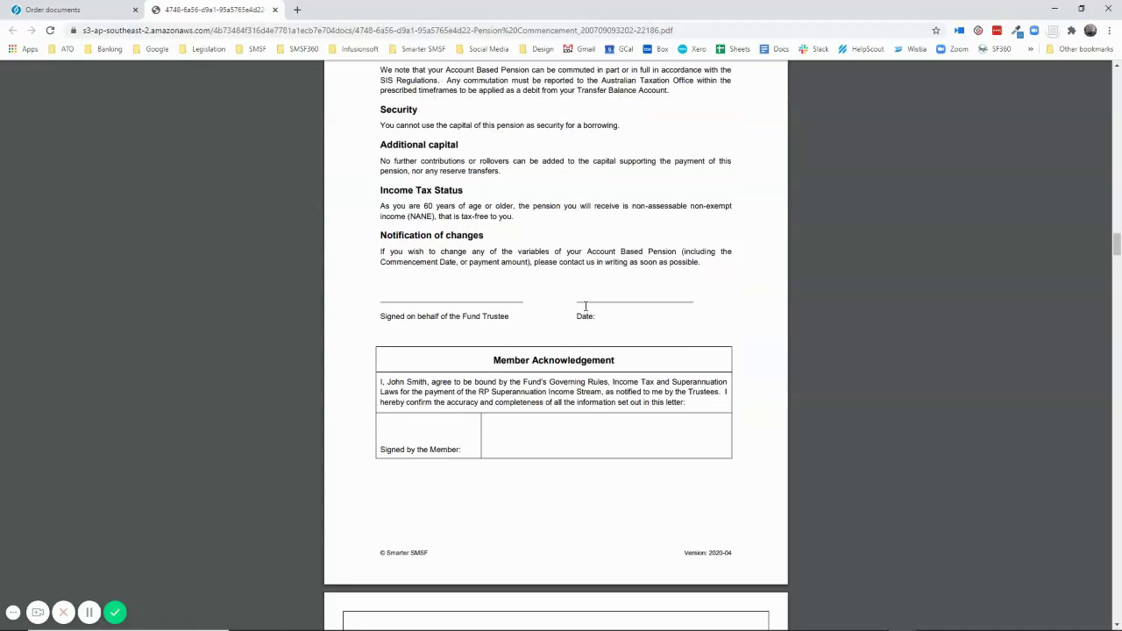
Examine the Product Disclosure Statement from its cover page through the minimum pension and reversionary rules to the transfer balance debits and credits table.
{"action": "scroll", "coordinate": [586, 306], "scroll_direction": "down", "scroll_amount": 5}
{"action": "scroll", "coordinate": [586, 306], "scroll_direction": "down", "scroll_amount": 2}
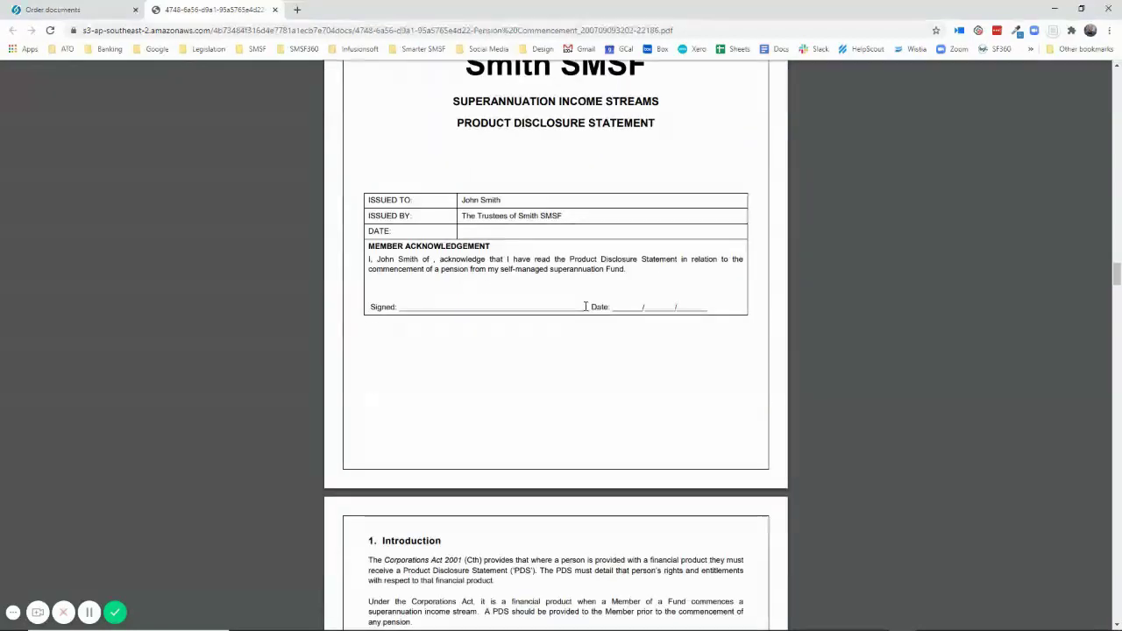
{"action": "scroll", "coordinate": [586, 306], "scroll_direction": "down", "scroll_amount": 4}
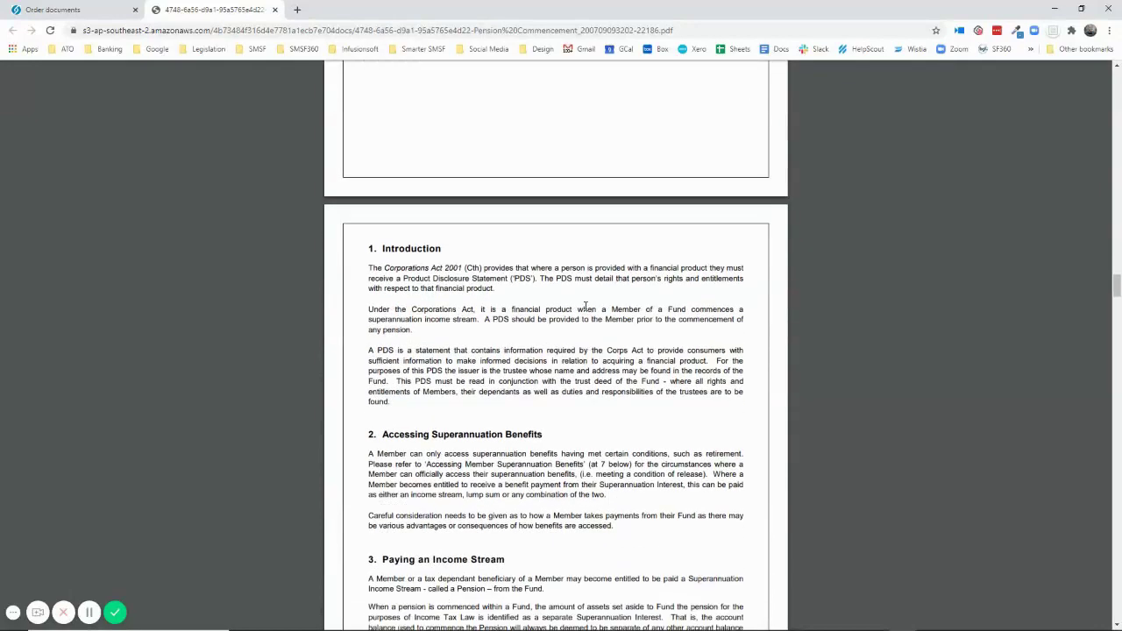
{"action": "scroll", "coordinate": [586, 306], "scroll_direction": "down", "scroll_amount": 3}
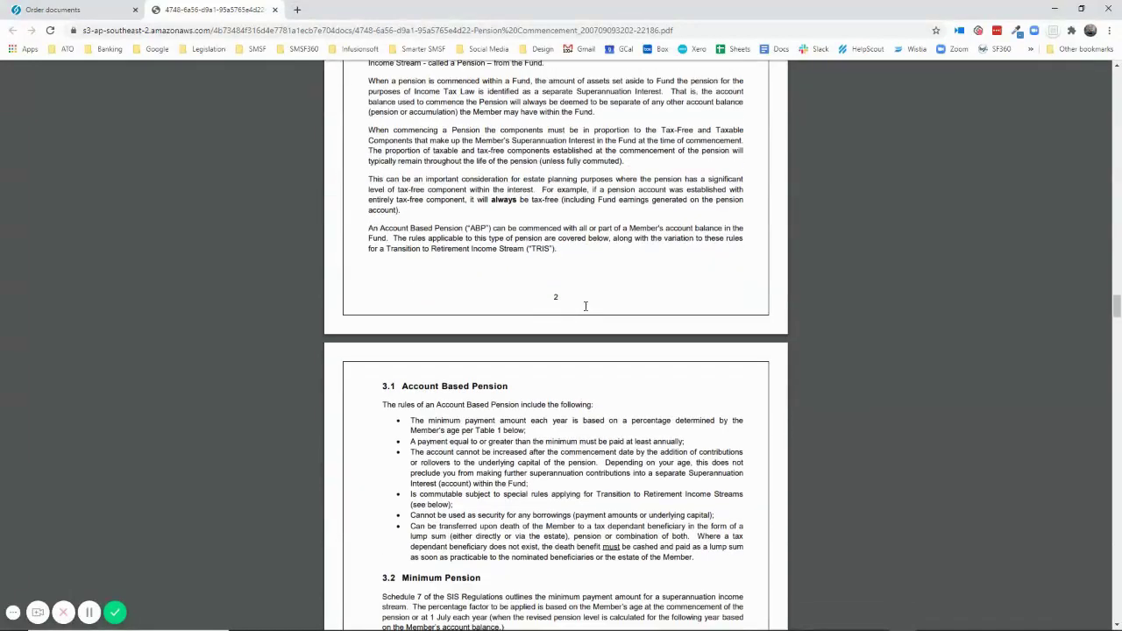
{"action": "scroll", "coordinate": [586, 306], "scroll_direction": "down", "scroll_amount": 3}
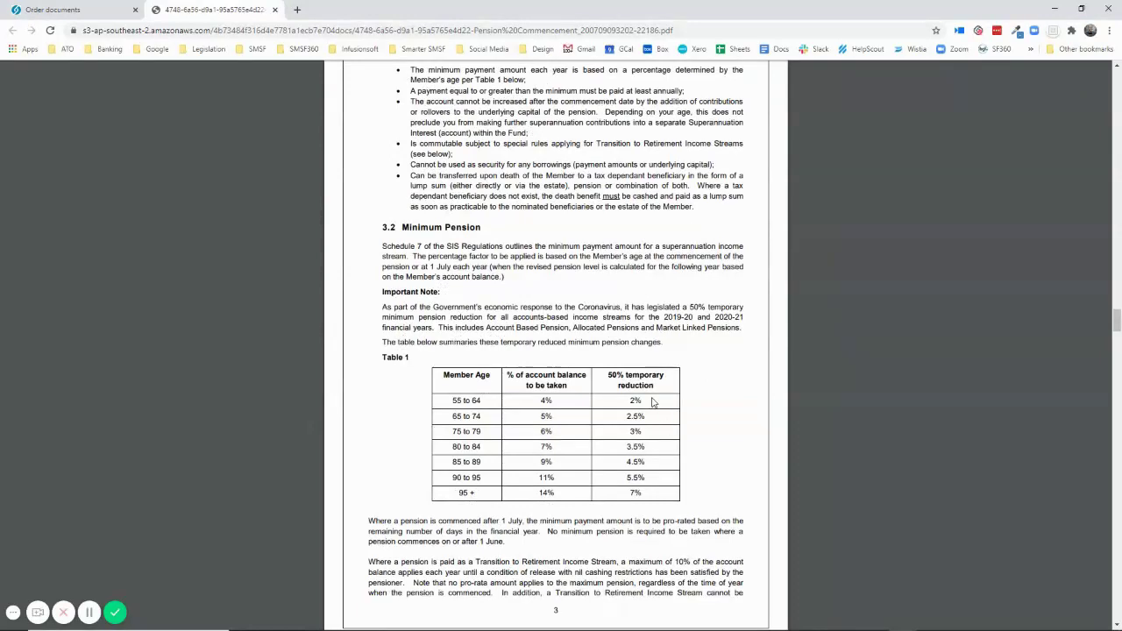
{"action": "scroll", "coordinate": [651, 402], "scroll_direction": "down", "scroll_amount": 8}
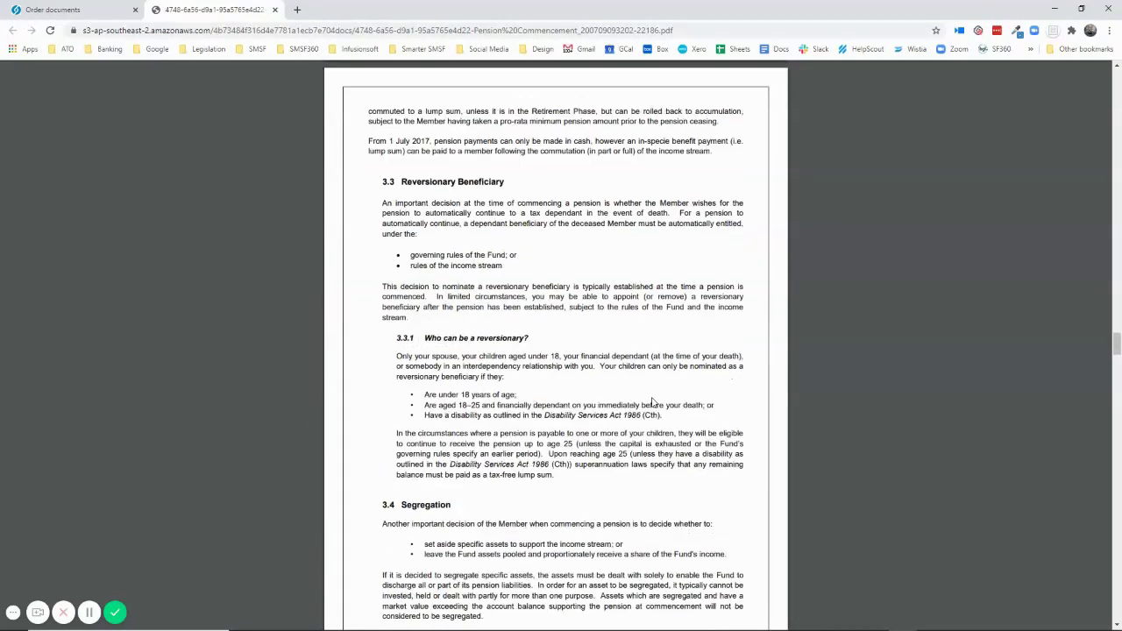
{"action": "scroll", "coordinate": [651, 403], "scroll_direction": "down", "scroll_amount": 13}
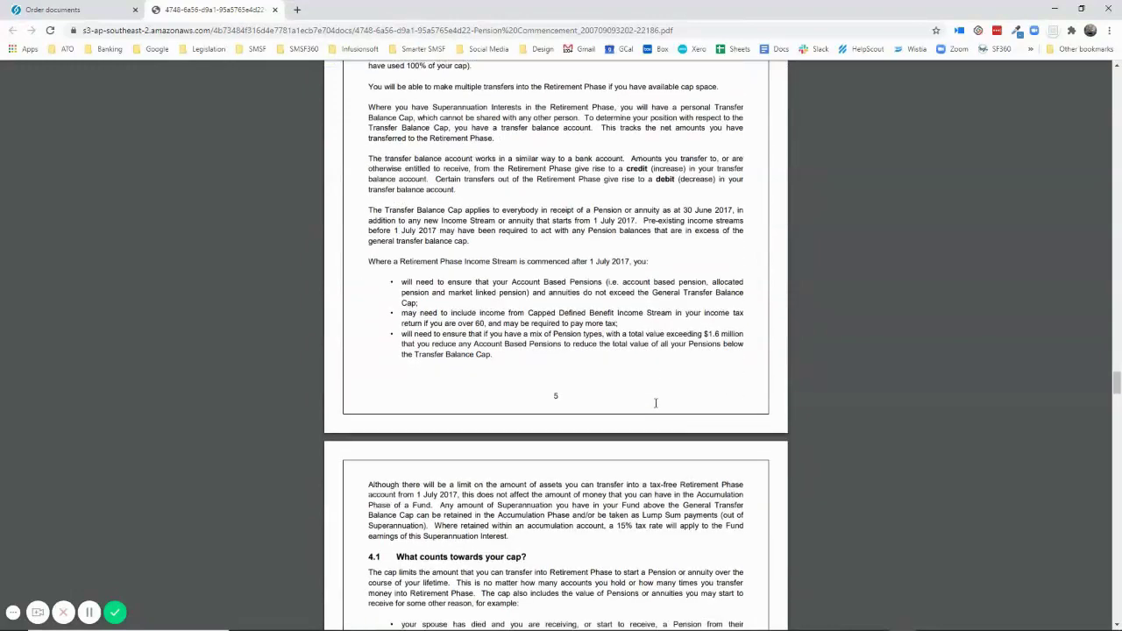
{"action": "scroll", "coordinate": [656, 403], "scroll_direction": "down", "scroll_amount": 1}
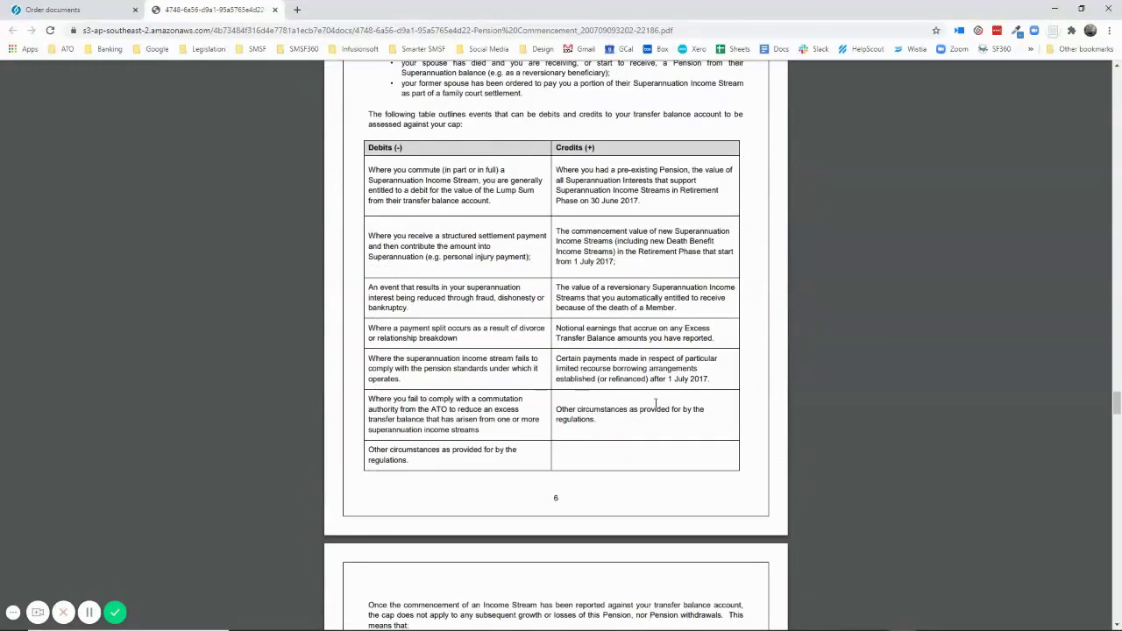